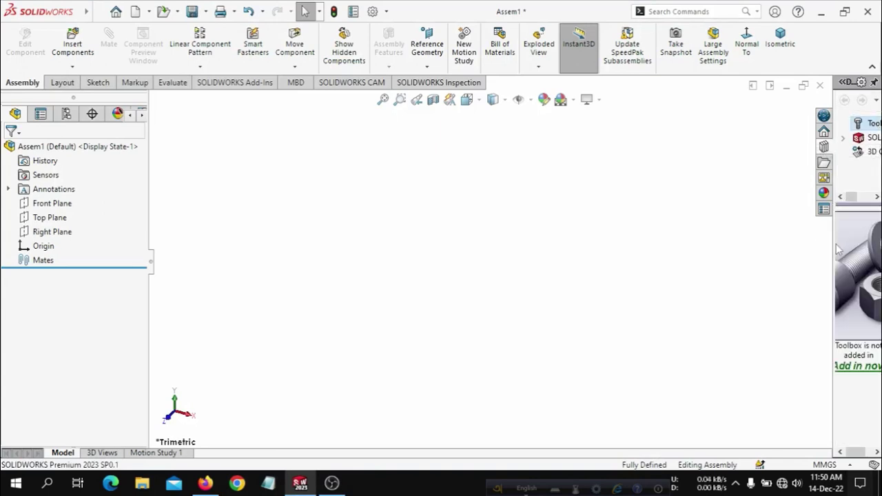
# - Add Toolbox to the Design Library and browse to ANSI Inch > Power Transmission > Gears
pyautogui.moveTo(834, 240); pyautogui.dragTo(758, 236)
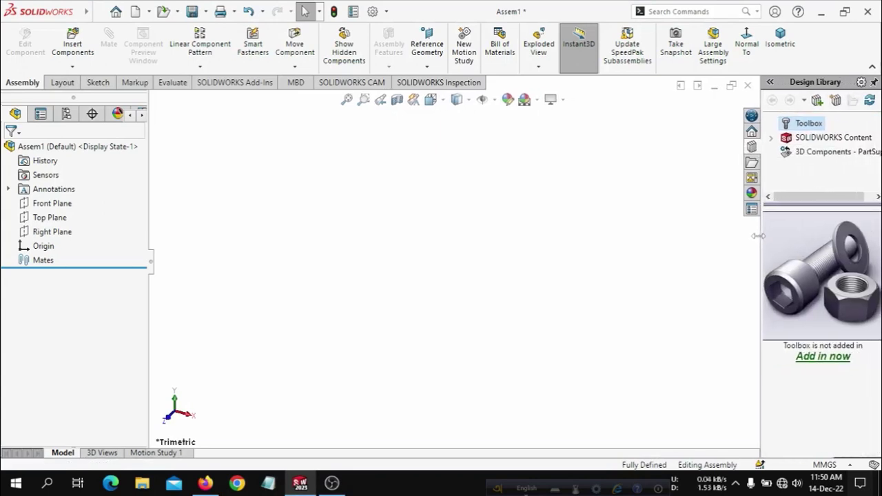
pyautogui.click(817, 357)
pyautogui.scroll(1, 812, 346)
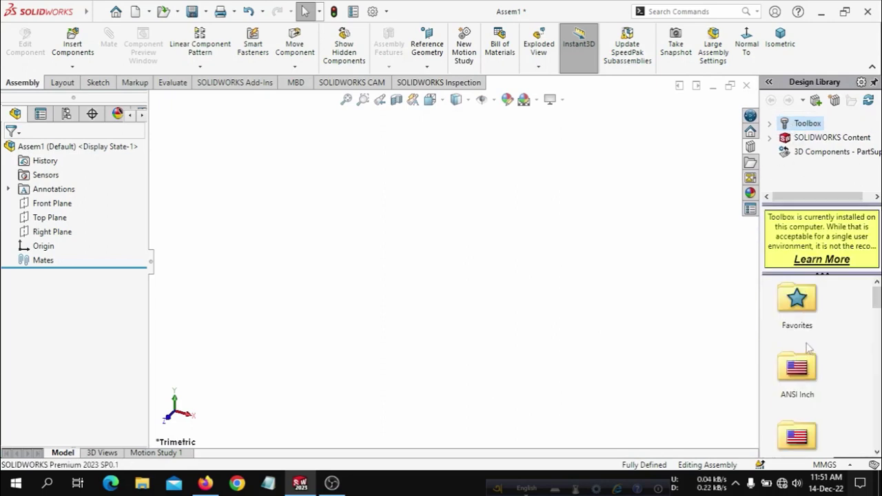
pyautogui.doubleClick(794, 367)
pyautogui.scroll(-2, 795, 366)
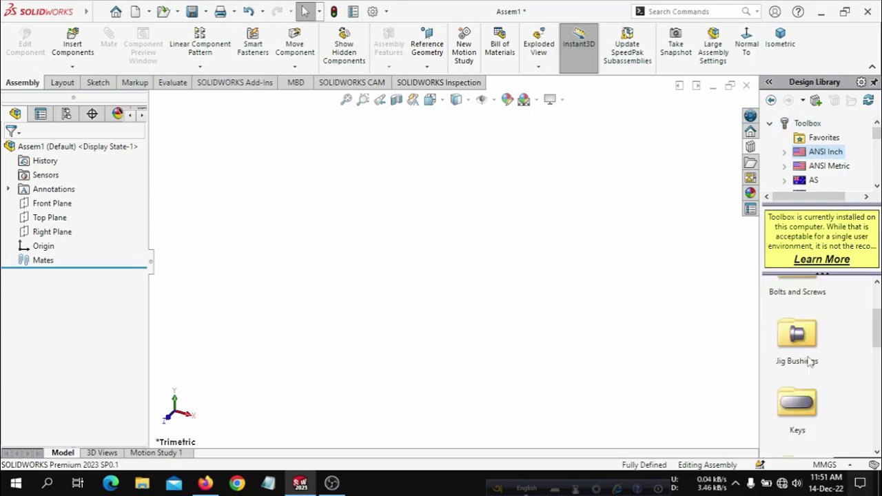
pyautogui.scroll(-1, 799, 365)
pyautogui.scroll(-1, 799, 365)
pyautogui.scroll(-1, 806, 367)
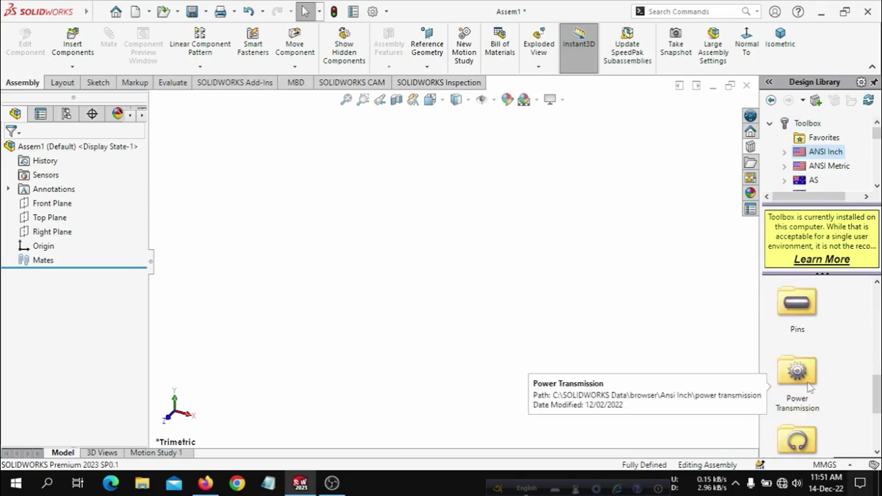
pyautogui.doubleClick(809, 371)
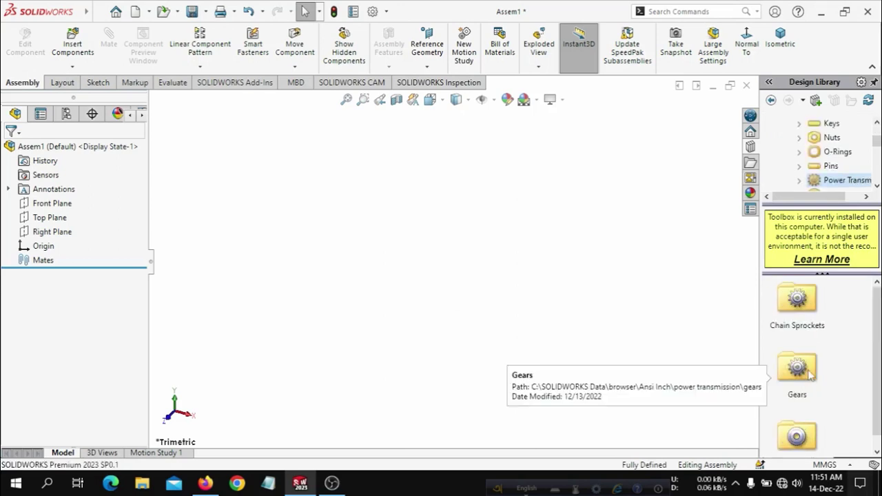
pyautogui.doubleClick(810, 374)
pyautogui.scroll(-3, 810, 377)
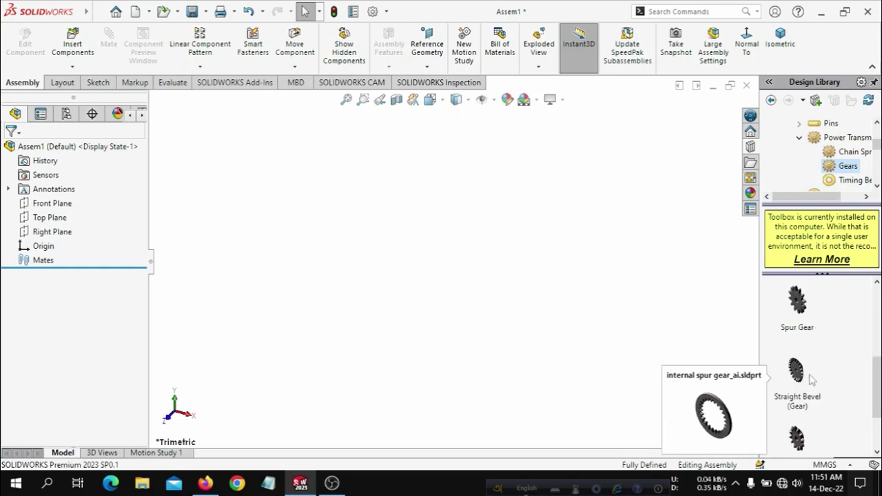
# - Insert a Straight Bevel gear (diametral pitch 4, 60 teeth, 2-inch shaft) with keyway set to None
pyautogui.moveTo(797, 372)
pyautogui.moveTo(803, 381); pyautogui.dragTo(502, 285)
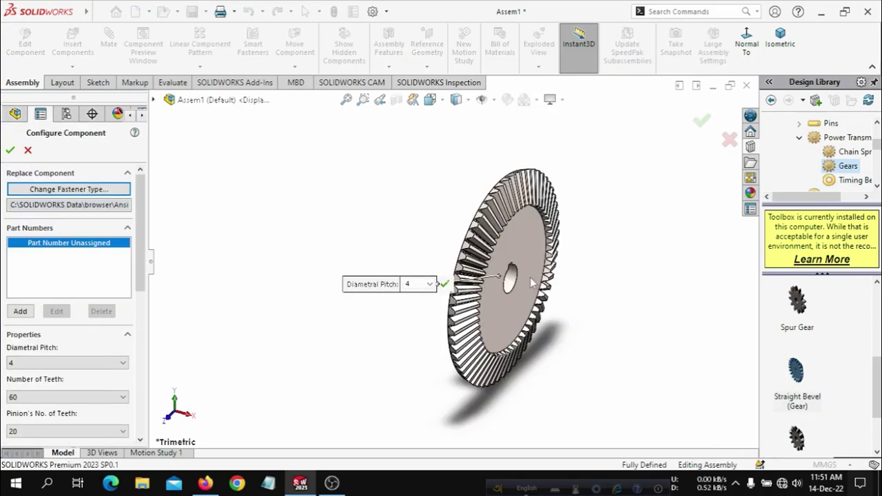
pyautogui.moveTo(531, 283)
pyautogui.mouseDown(button='middle')
pyautogui.moveTo(655, 321)
pyautogui.moveTo(251, 332)
pyautogui.mouseUp(button='middle')
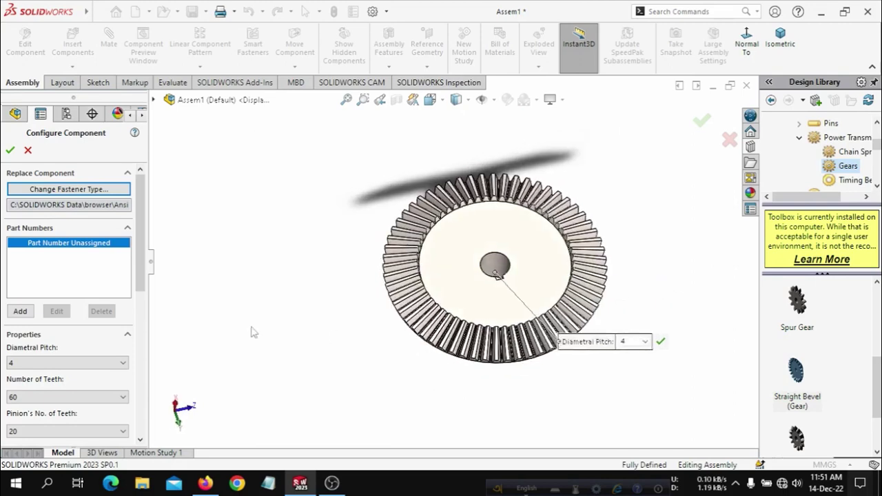
pyautogui.scroll(-3, 153, 289)
pyautogui.scroll(-3, 154, 344)
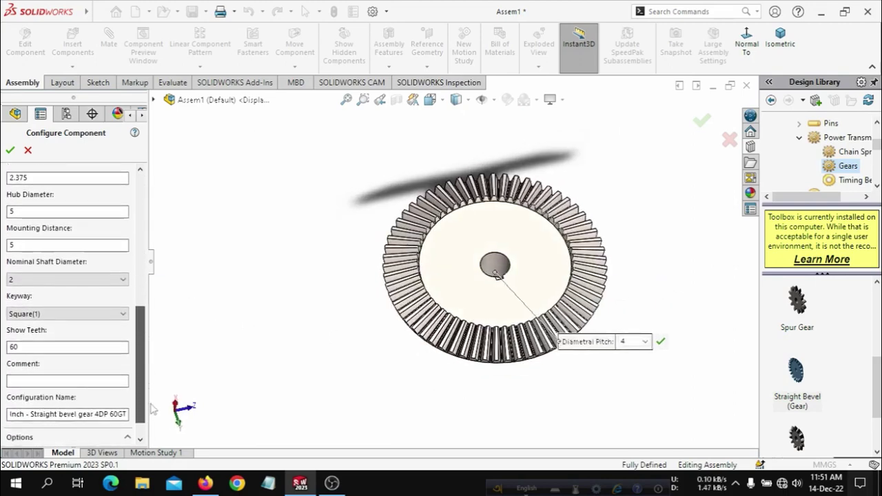
pyautogui.scroll(-3, 154, 400)
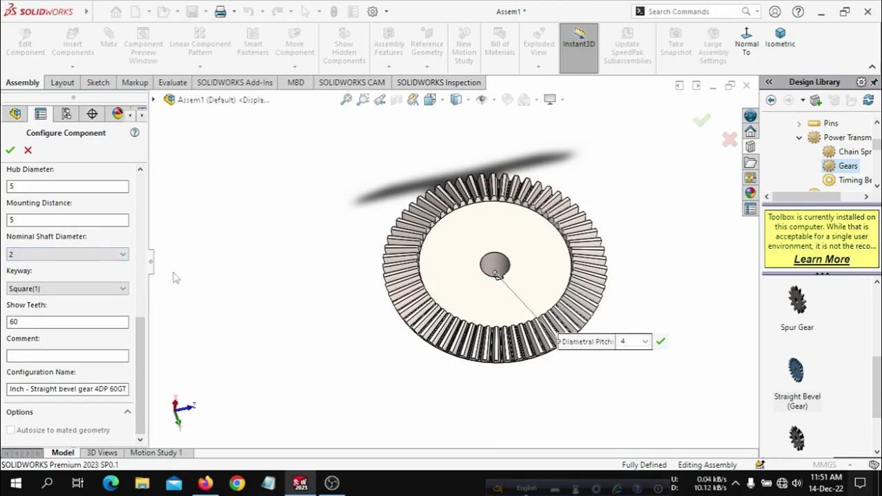
pyautogui.click(65, 288)
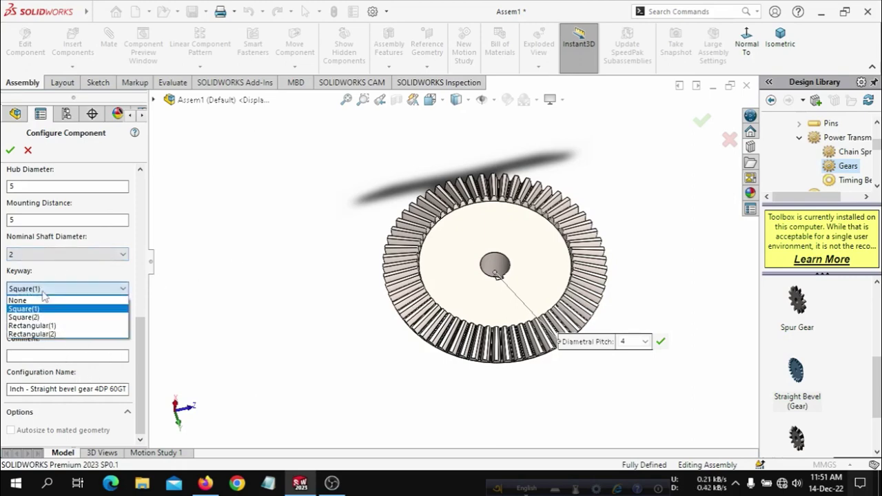
pyautogui.click(41, 298)
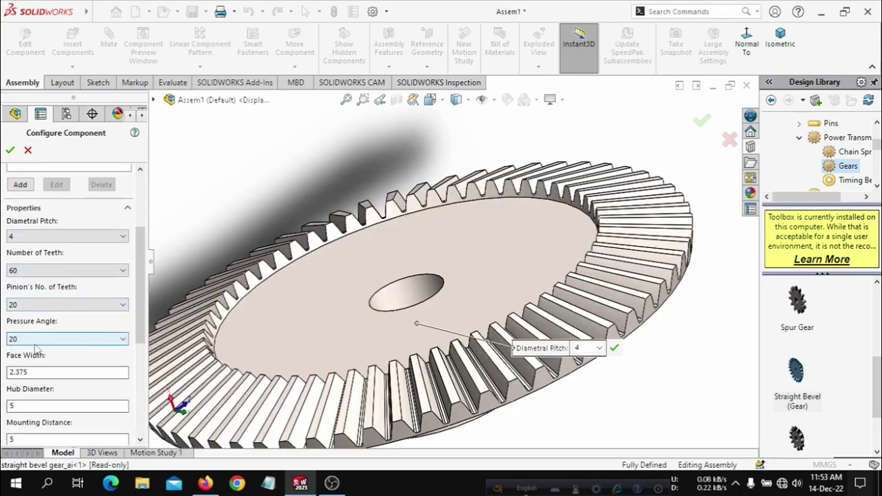
pyautogui.scroll(-3, 69, 310)
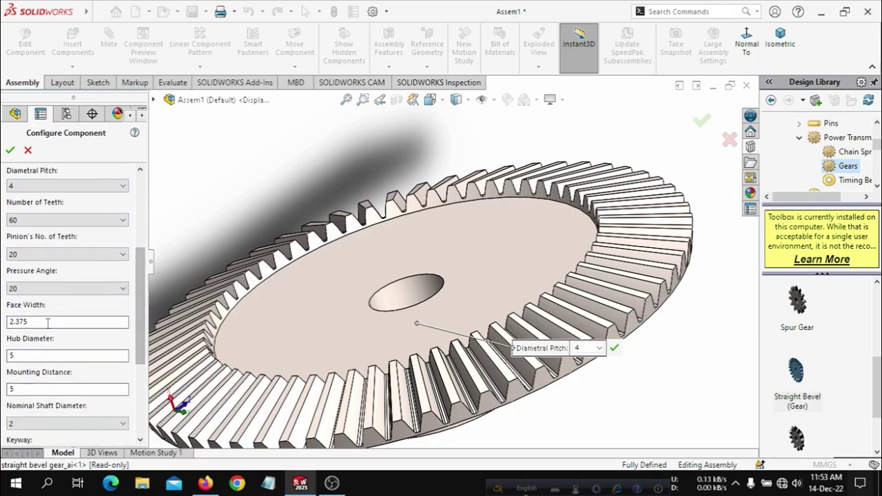
pyautogui.moveTo(47, 322); pyautogui.dragTo(17, 322)
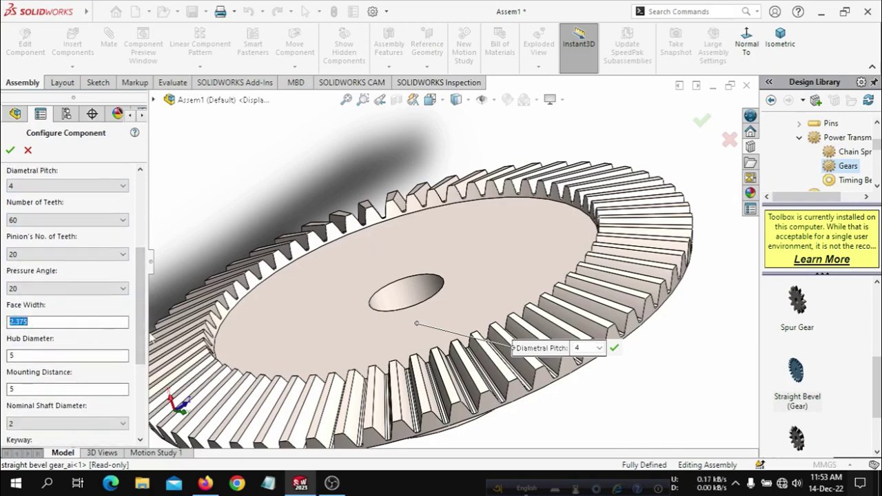
pyautogui.scroll(-3, 69, 331)
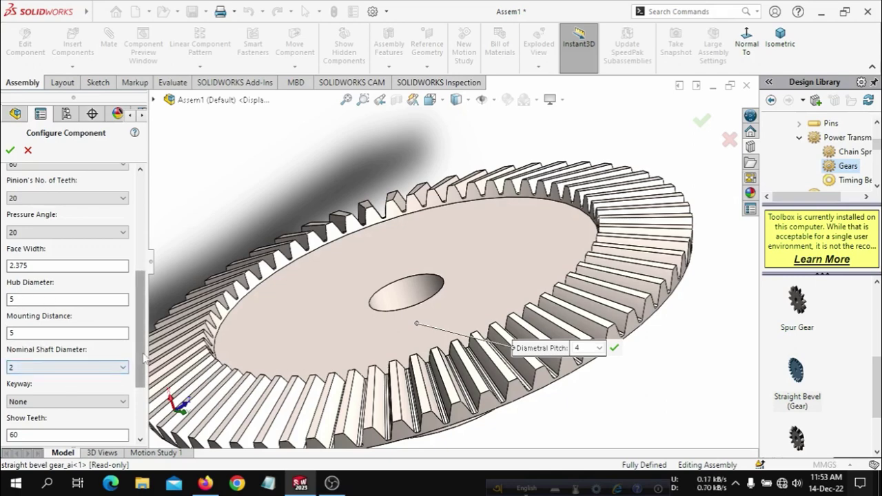
pyautogui.moveTo(141, 372)
pyautogui.mouseDown()
pyautogui.moveTo(141, 419)
pyautogui.moveTo(154, 251)
pyautogui.mouseUp()
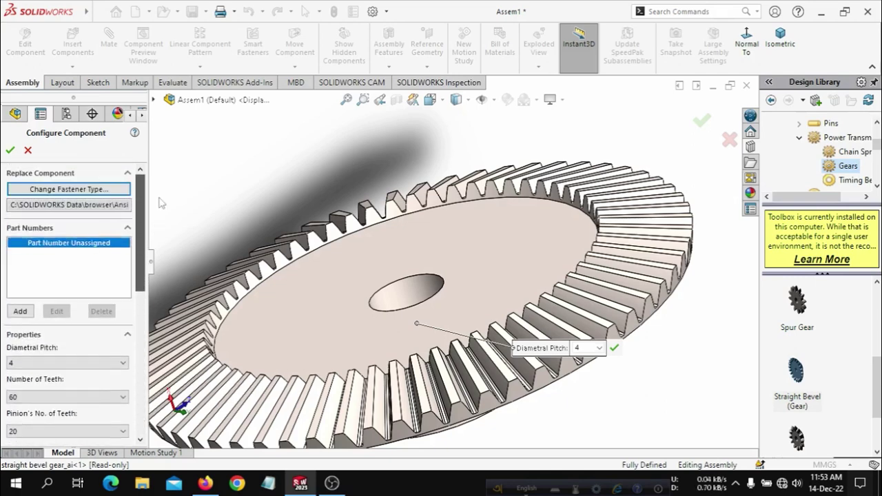
# - Confirm the bevel gear configuration and stop inserting further copies
pyautogui.click(14, 150)
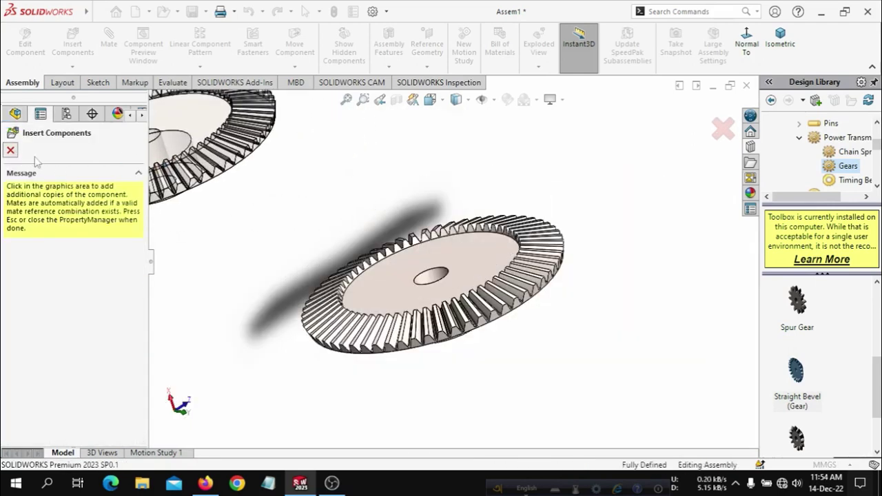
pyautogui.click(11, 150)
pyautogui.scroll(3, 399, 262)
pyautogui.scroll(-3, 407, 260)
pyautogui.moveTo(407, 260); pyautogui.dragTo(453, 216, button='middle')
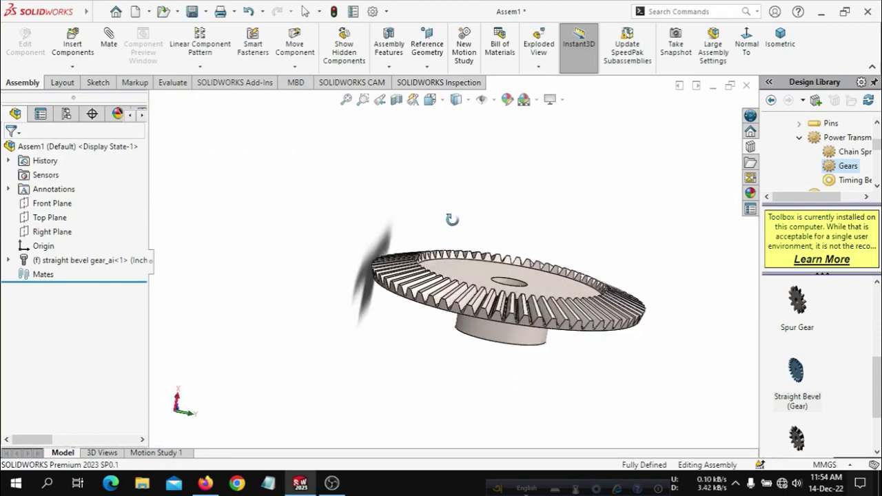
# - Turn off shadows in shaded display mode
pyautogui.click(555, 100)
pyautogui.click(564, 117)
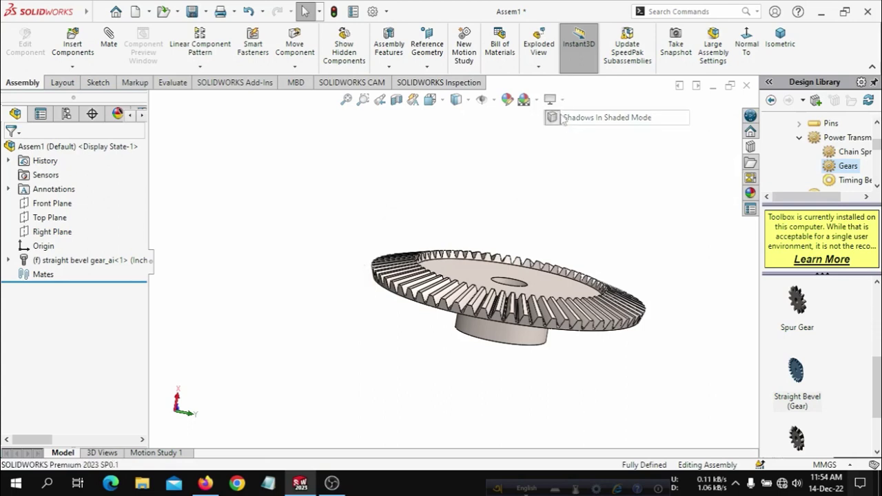
pyautogui.click(535, 100)
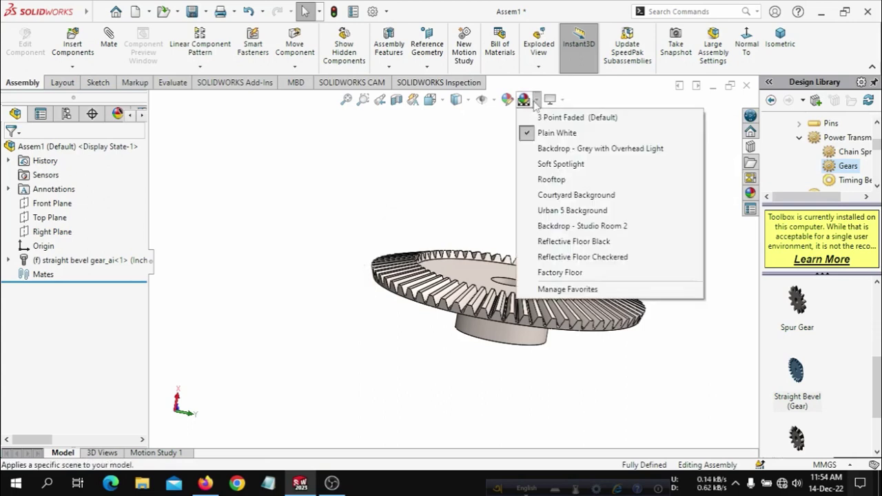
# - Colour the bevel gear teal
pyautogui.click(508, 100)
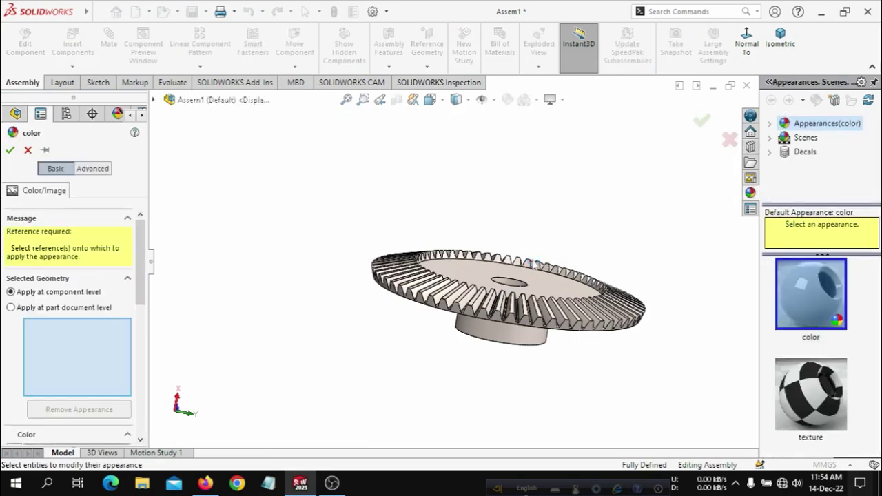
pyautogui.scroll(-2, 530, 264)
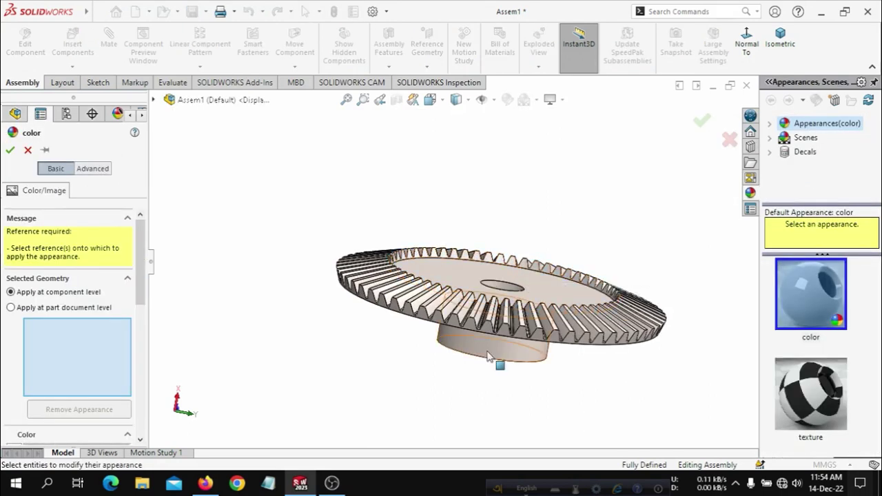
pyautogui.click(480, 350)
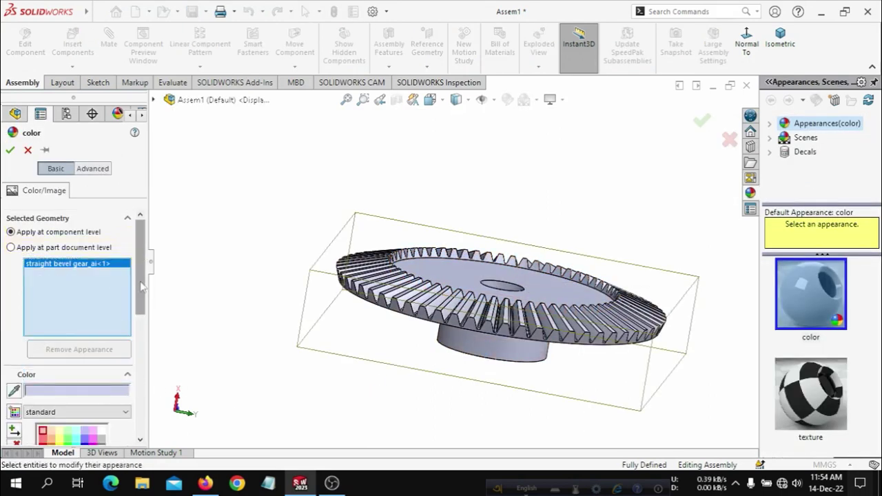
pyautogui.scroll(-3, 143, 330)
pyautogui.scroll(-1, 144, 331)
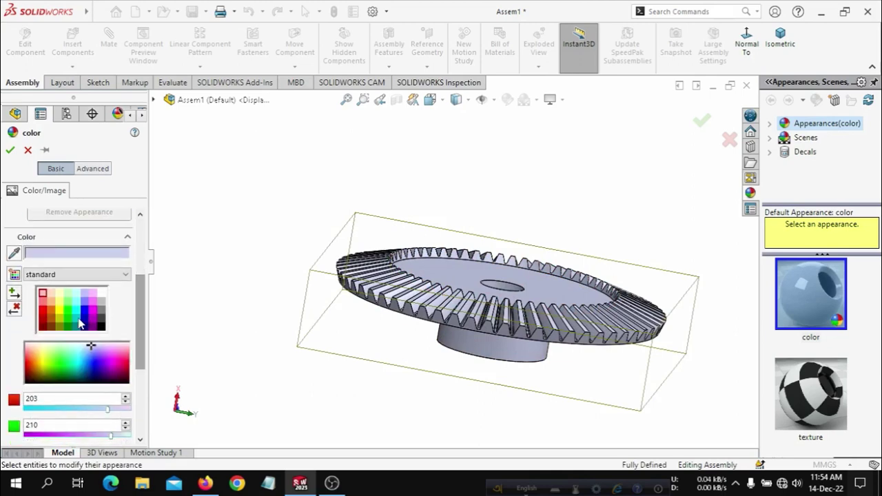
pyautogui.click(79, 320)
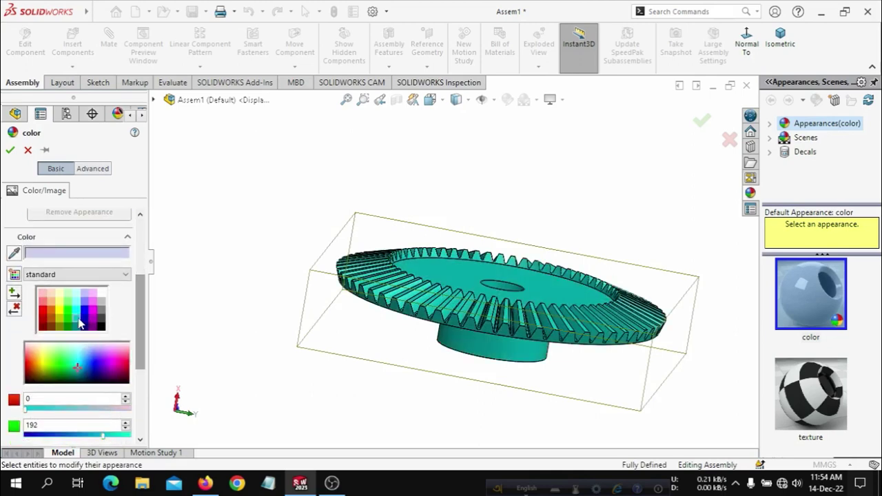
pyautogui.click(12, 151)
# - Inspect the gear's underside, zoom to fit, and bring back the Design Library
pyautogui.scroll(3, 577, 276)
pyautogui.scroll(-5, 565, 279)
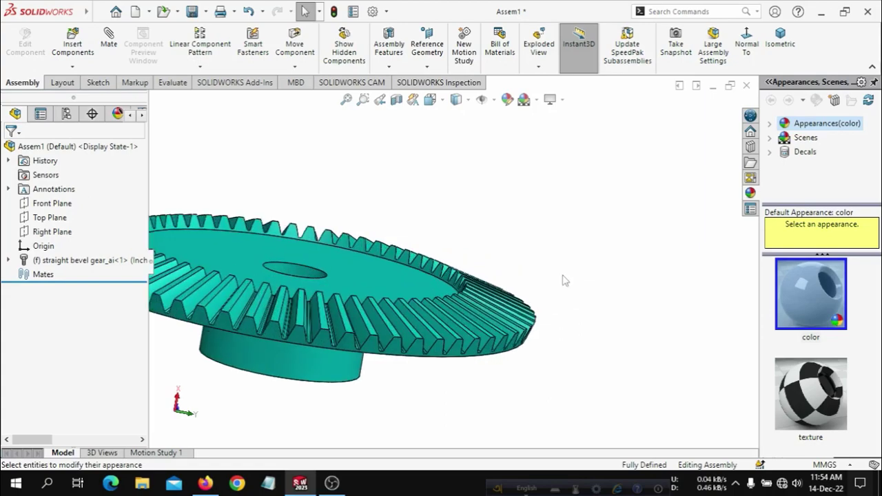
pyautogui.scroll(2, 565, 279)
pyautogui.scroll(-2, 565, 279)
pyautogui.moveTo(565, 279)
pyautogui.mouseDown(button='middle')
pyautogui.moveTo(583, 188)
pyautogui.moveTo(528, 211)
pyautogui.moveTo(501, 285)
pyautogui.mouseUp(button='middle')
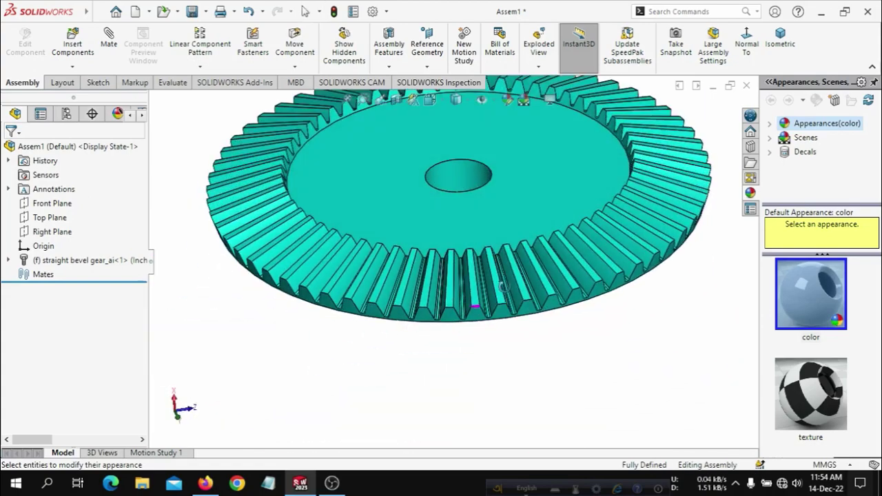
pyautogui.scroll(2, 508, 202)
pyautogui.scroll(-3, 509, 202)
pyautogui.press('f')
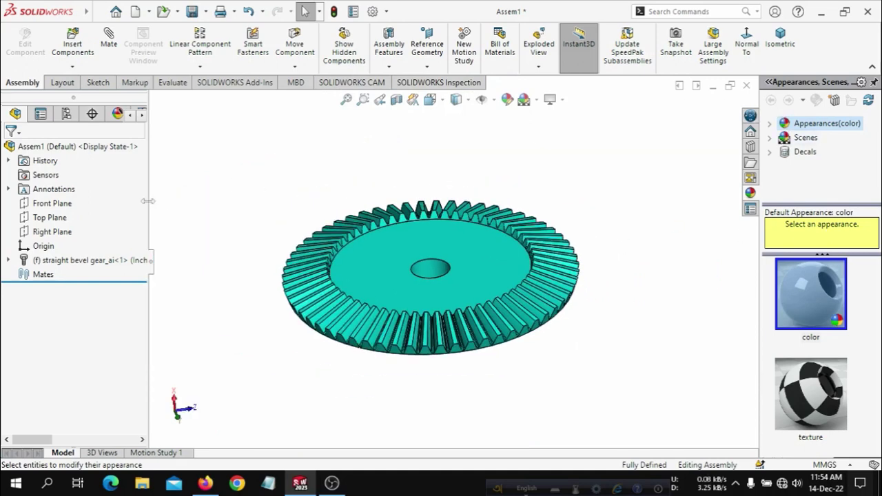
pyautogui.click(749, 147)
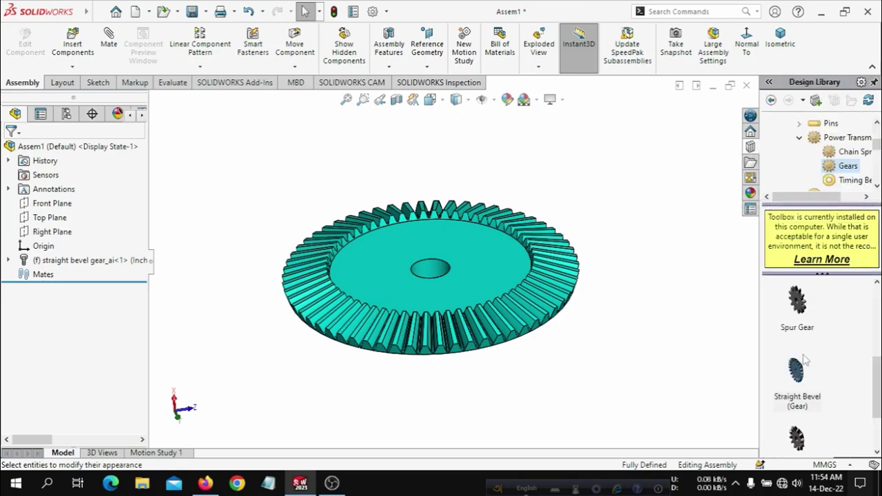
# - Insert a Straight Bevel pinion with diametral pitch 4, 20 teeth, matched to a 60-tooth gear
pyautogui.scroll(-1, 818, 404)
pyautogui.moveTo(814, 380)
pyautogui.mouseDown()
pyautogui.moveTo(648, 249)
pyautogui.moveTo(612, 236)
pyautogui.mouseUp()
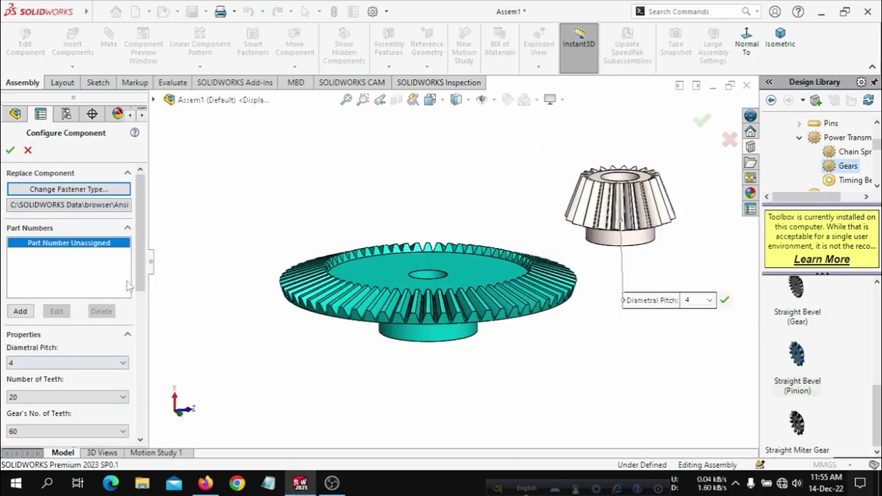
pyautogui.scroll(-3, 135, 276)
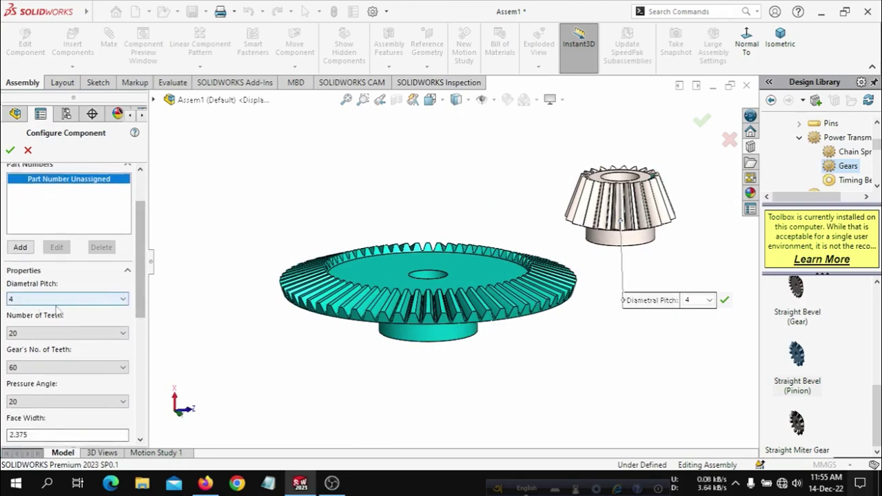
pyautogui.click(34, 334)
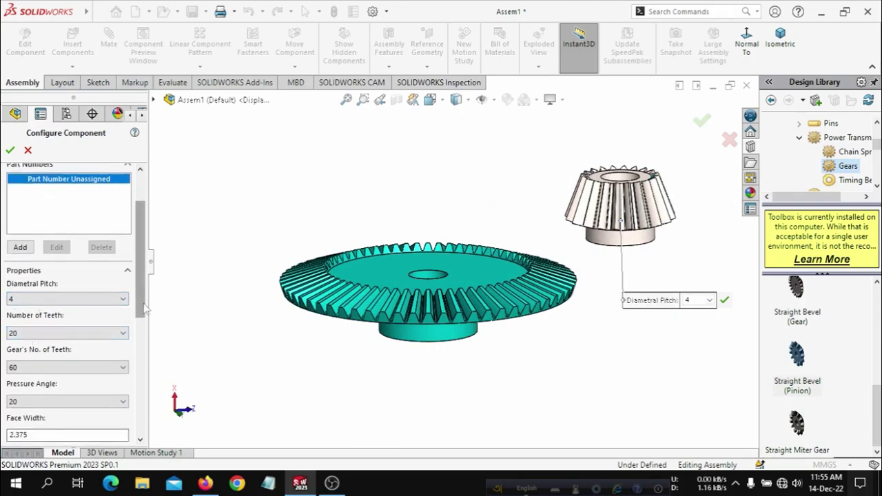
pyautogui.scroll(-6, 141, 303)
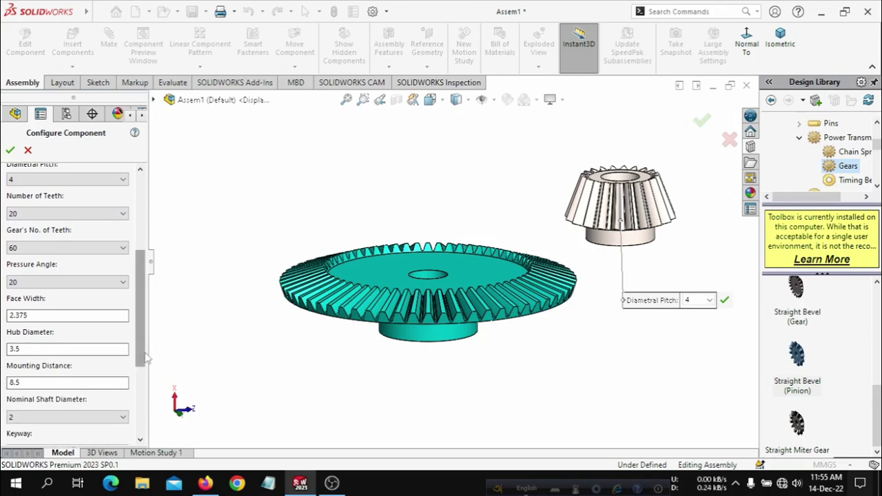
pyautogui.moveTo(141, 360); pyautogui.dragTo(142, 425)
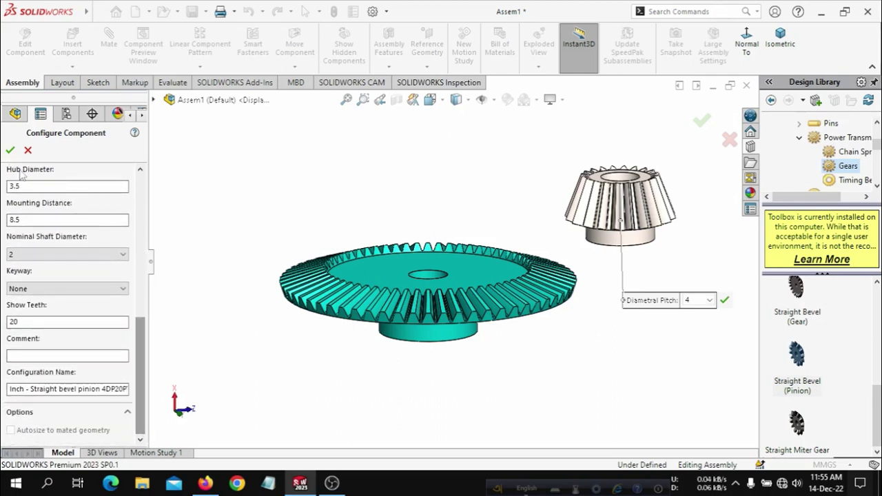
pyautogui.click(10, 150)
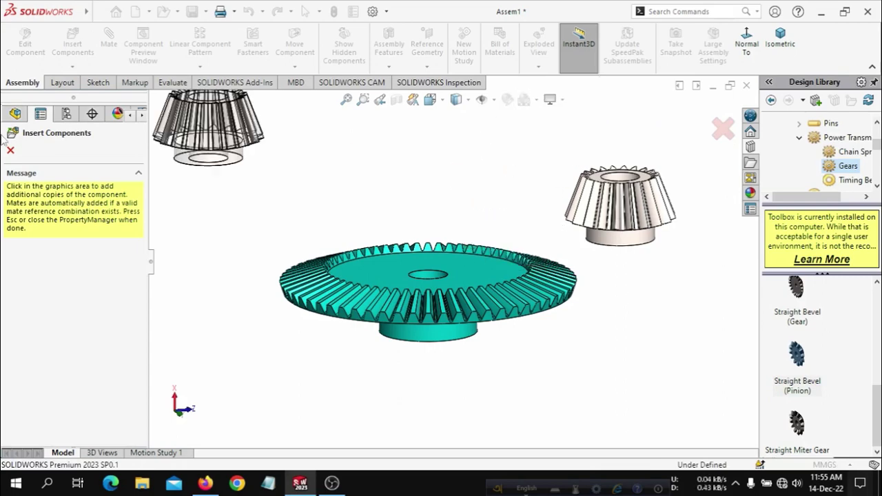
pyautogui.click(10, 151)
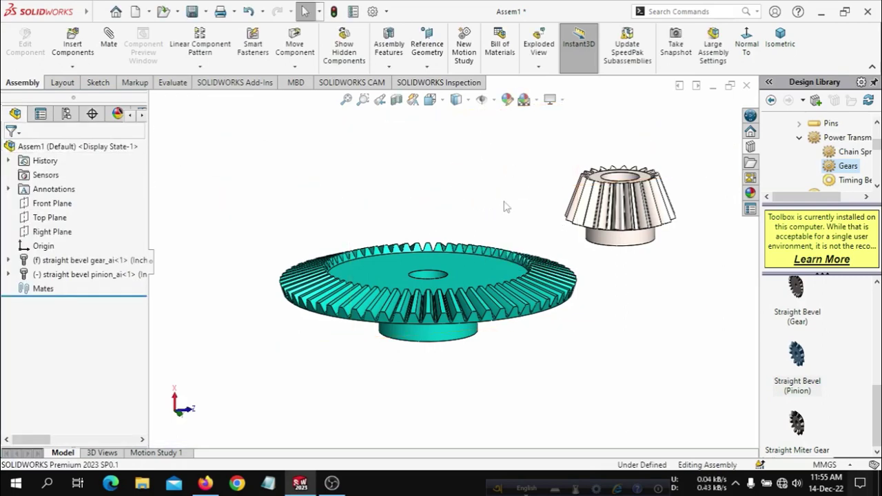
# - Move the pinion up and right of the fixed gear, then start editing its appearance
pyautogui.moveTo(504, 206)
pyautogui.mouseDown(button='middle')
pyautogui.moveTo(602, 213)
pyautogui.moveTo(600, 200)
pyautogui.mouseUp(button='middle')
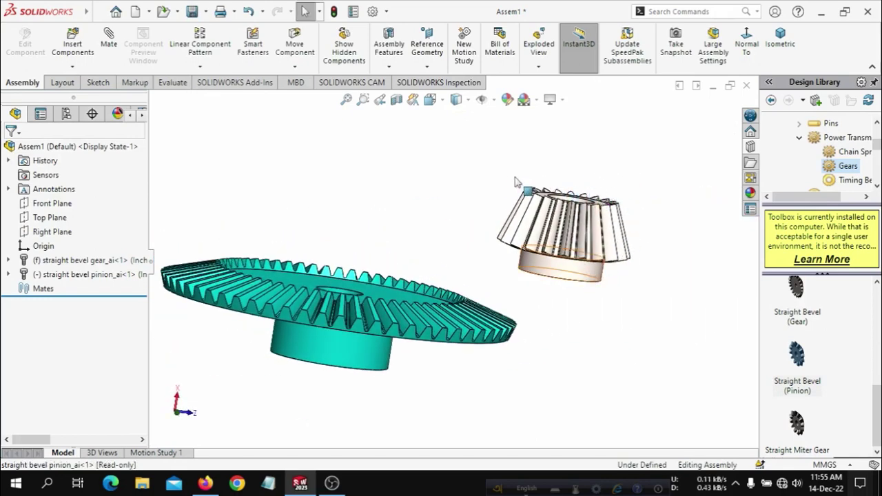
pyautogui.moveTo(516, 181); pyautogui.dragTo(548, 123)
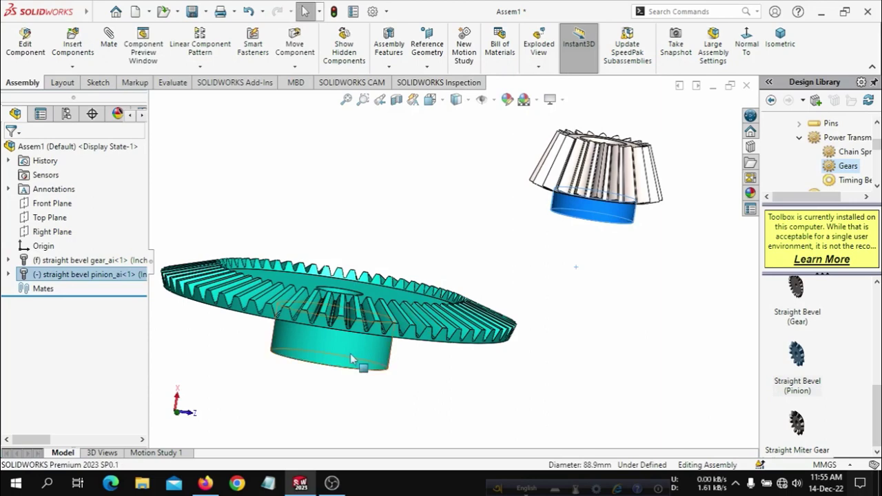
pyautogui.moveTo(348, 356); pyautogui.dragTo(561, 317)
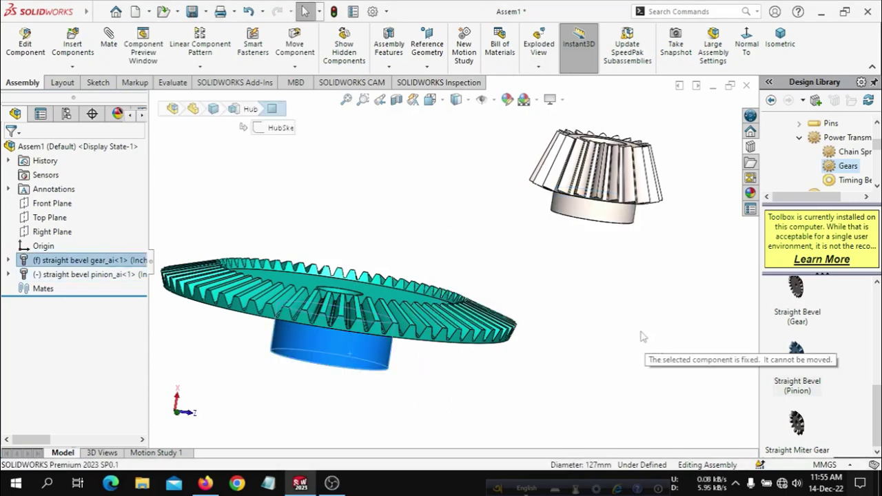
pyautogui.scroll(3, 613, 317)
pyautogui.scroll(-3, 527, 234)
pyautogui.moveTo(528, 234); pyautogui.dragTo(482, 206, button='middle')
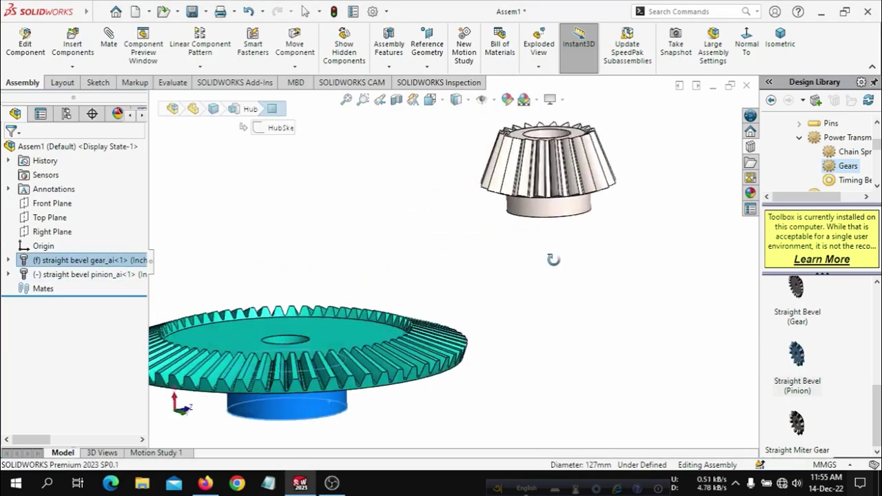
pyautogui.click(507, 100)
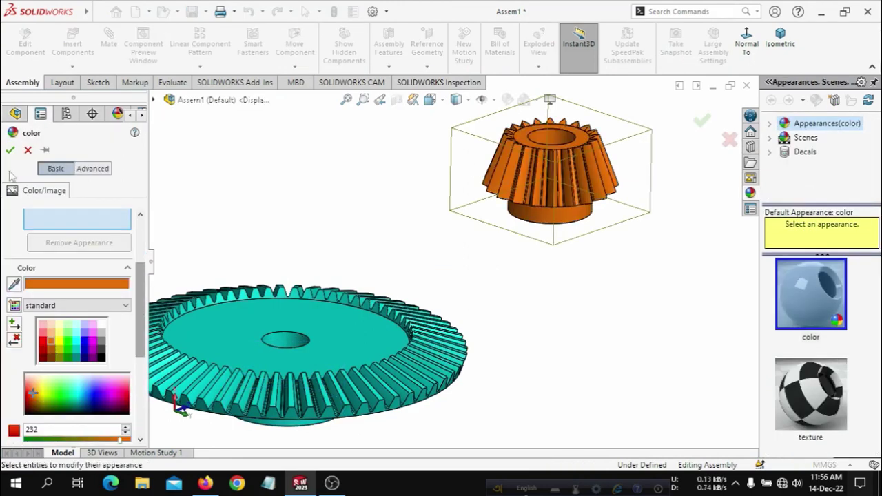
# - Apply orange to the pinion and drag it over the teal gear's toothed rim
pyautogui.press('Return')
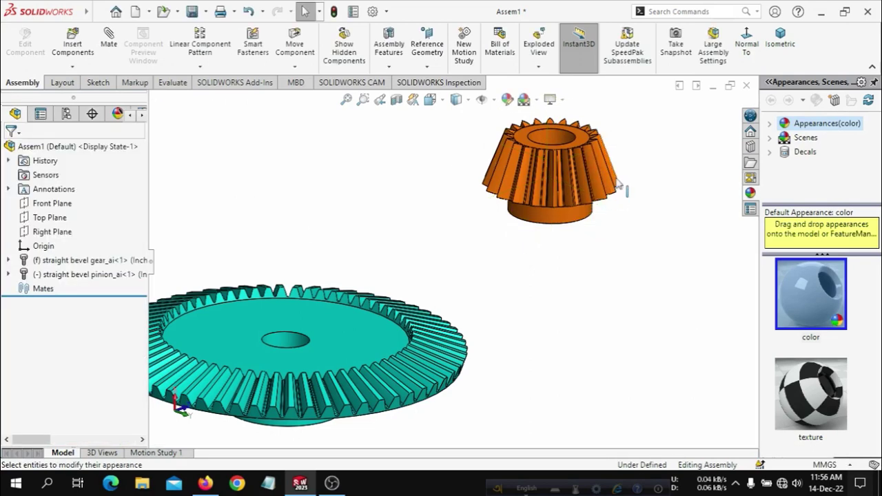
pyautogui.press('f')
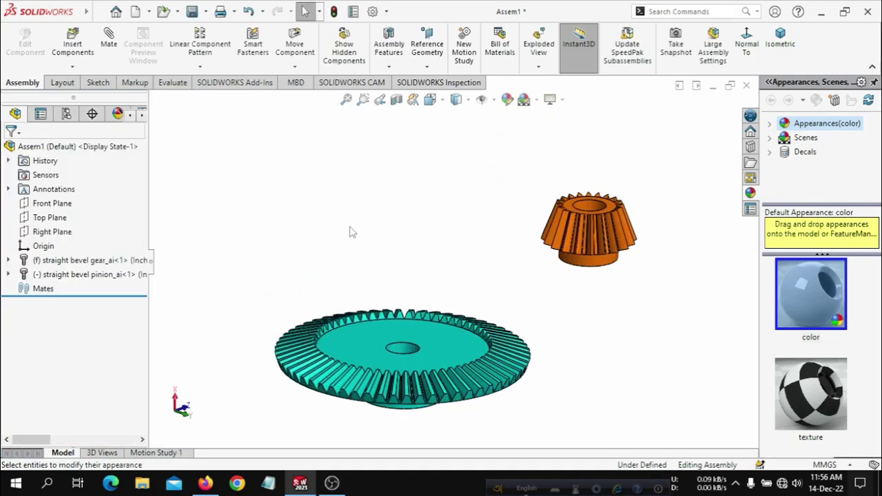
pyautogui.keyDown('ctrl'); pyautogui.moveTo(425, 389); pyautogui.dragTo(446, 329, button='middle'); pyautogui.keyUp('ctrl')
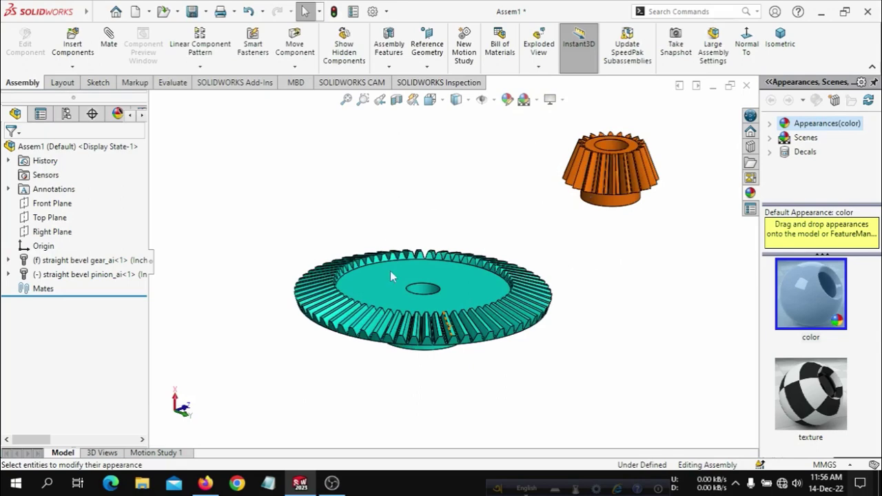
pyautogui.keyDown('ctrl'); pyautogui.moveTo(501, 231); pyautogui.dragTo(491, 231, button='middle'); pyautogui.keyUp('ctrl')
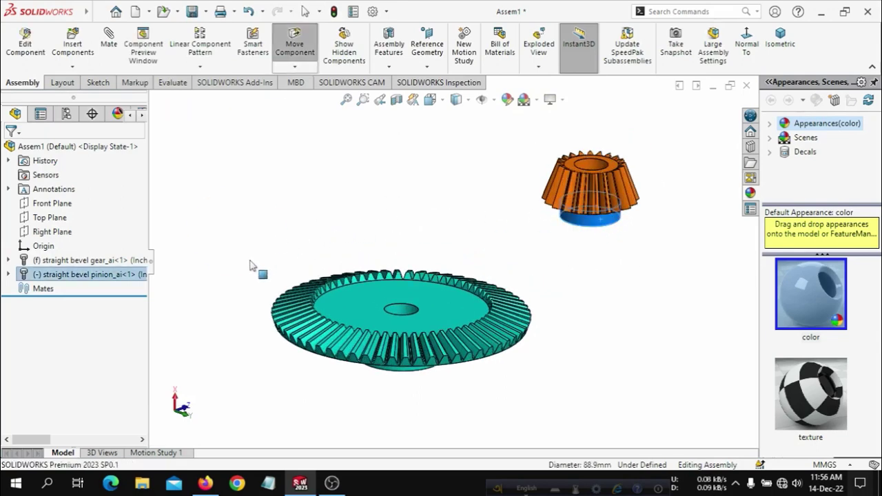
pyautogui.moveTo(252, 266); pyautogui.dragTo(387, 249)
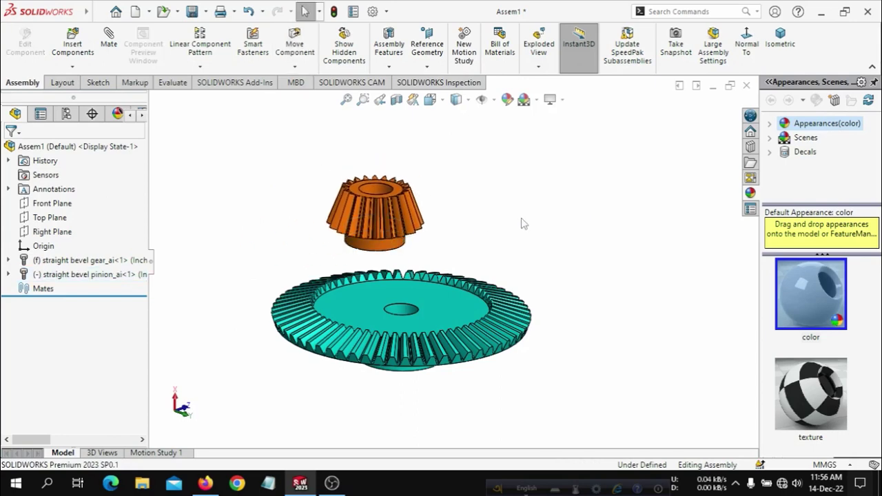
pyautogui.moveTo(522, 222); pyautogui.dragTo(522, 233, button='middle')
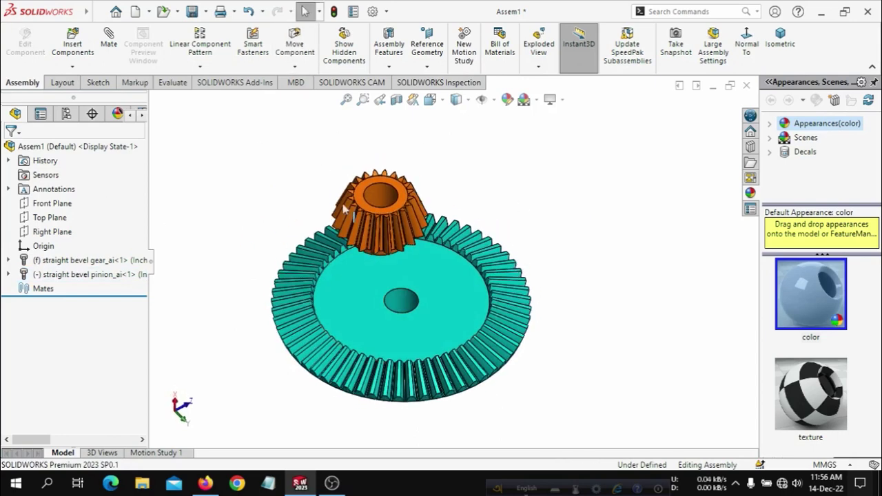
pyautogui.moveTo(581, 276)
pyautogui.mouseDown(button='middle')
pyautogui.moveTo(492, 278)
pyautogui.moveTo(548, 299)
pyautogui.mouseUp(button='middle')
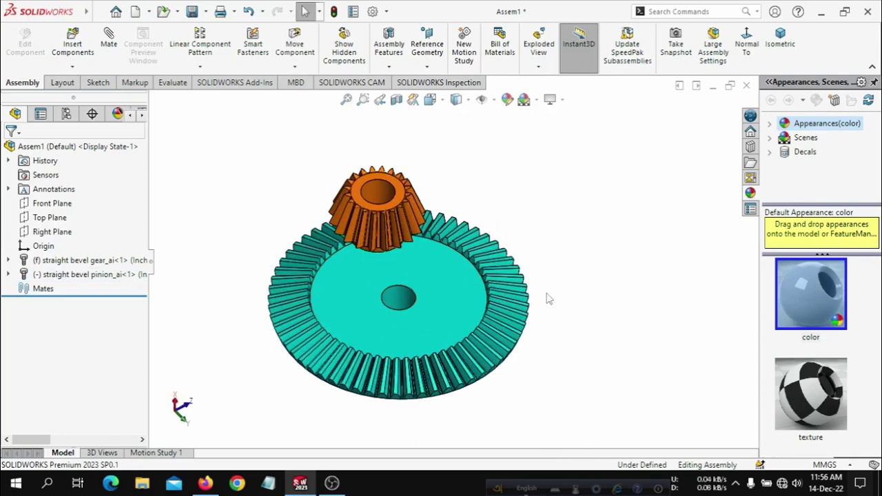
# - Reopen the Design Library and scroll through the gear parts
pyautogui.click(751, 146)
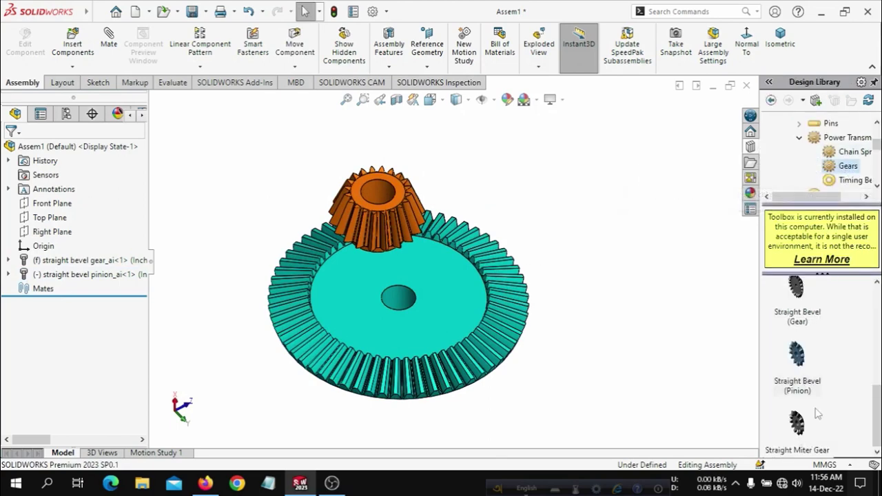
pyautogui.scroll(5, 823, 386)
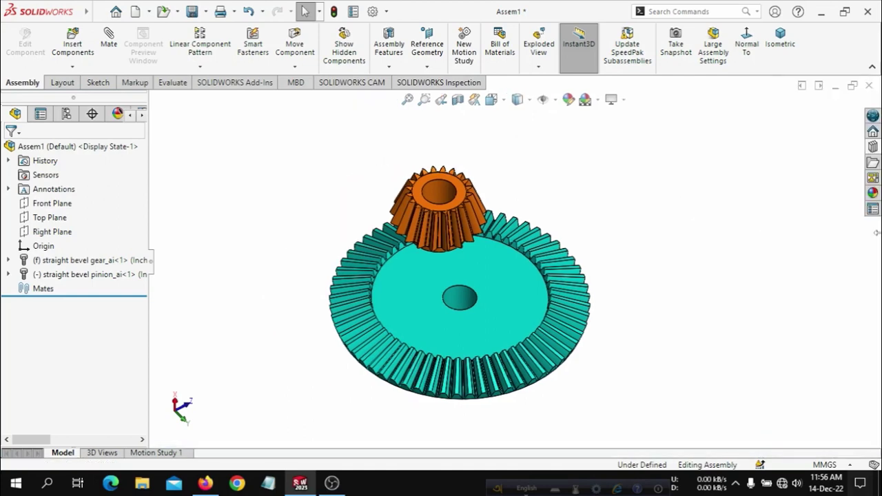
pyautogui.scroll(3, 612, 269)
pyautogui.scroll(-4, 510, 265)
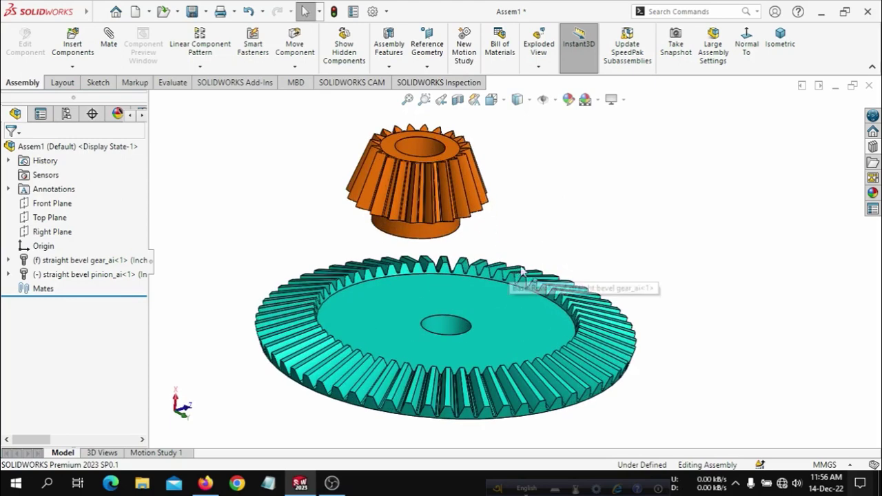
pyautogui.scroll(3, 475, 286)
pyautogui.scroll(-2, 471, 288)
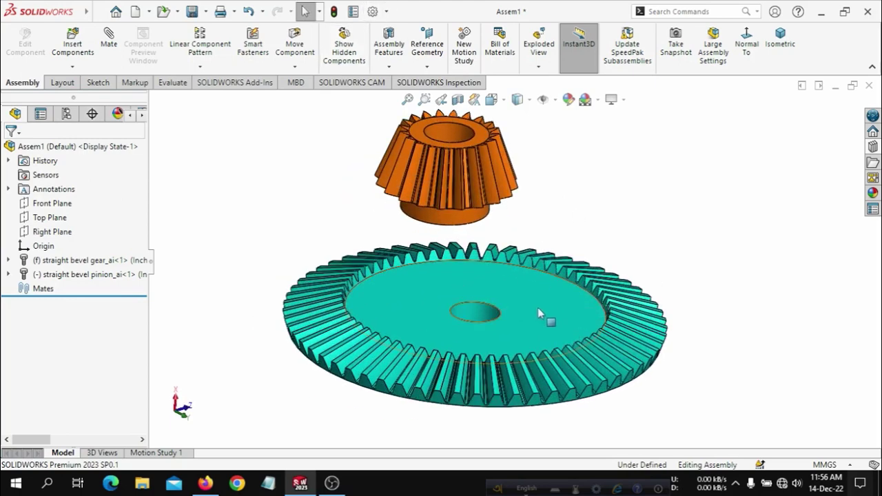
# - Float the large gear, move it up beneath the pinion, and view both from above
pyautogui.click(535, 307)
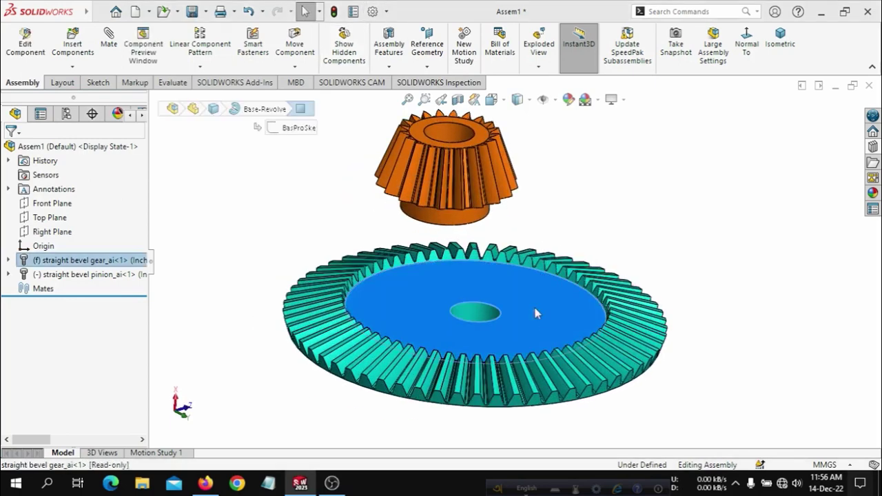
pyautogui.rightClick(535, 309)
pyautogui.click(578, 249)
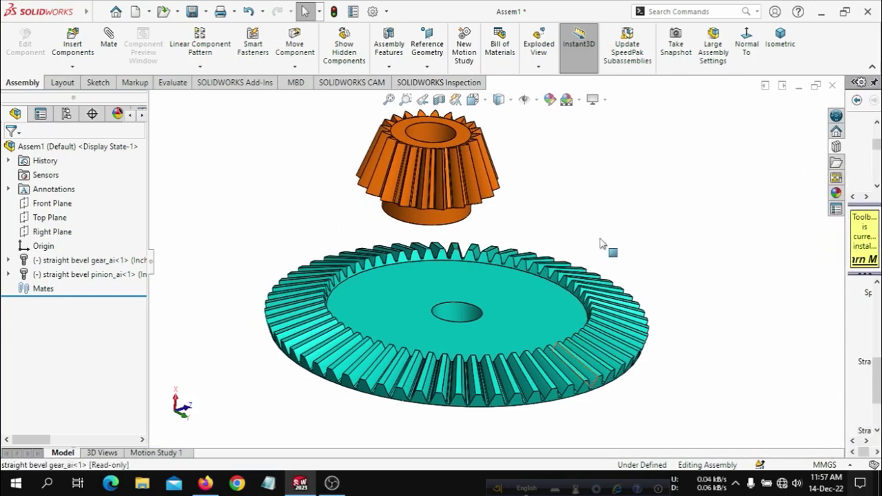
pyautogui.moveTo(575, 363); pyautogui.dragTo(515, 346)
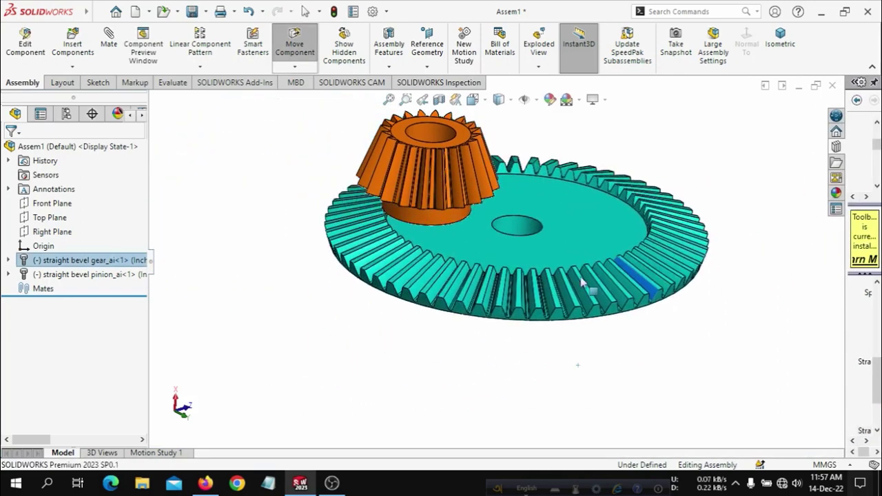
pyautogui.press('Escape')
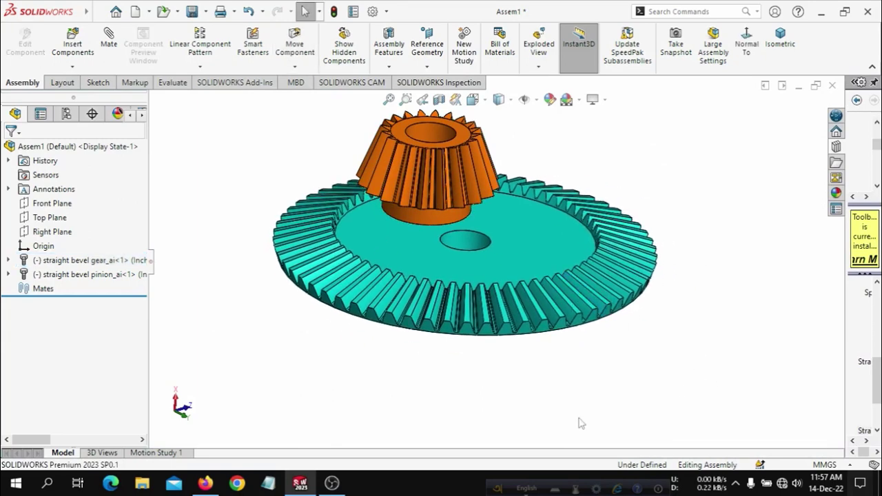
pyautogui.hotkey('ctrl', '3')
pyautogui.moveTo(563, 357); pyautogui.dragTo(540, 272, button='middle')
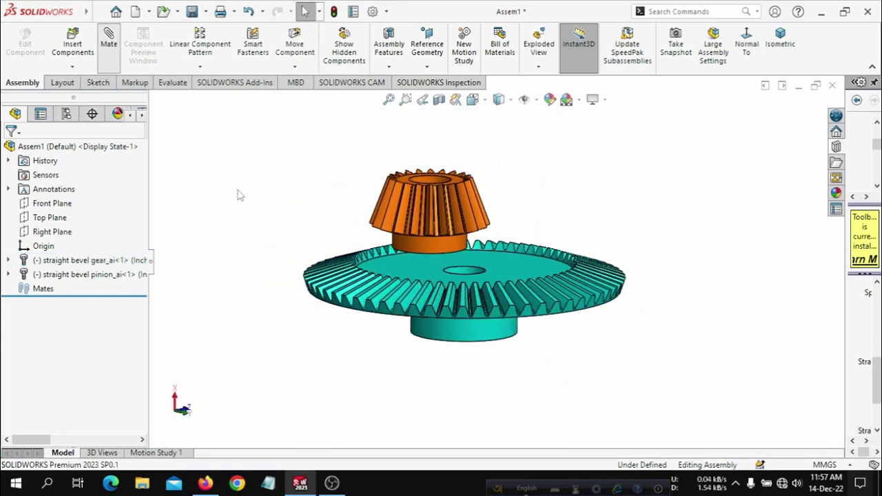
pyautogui.scroll(-2, 357, 238)
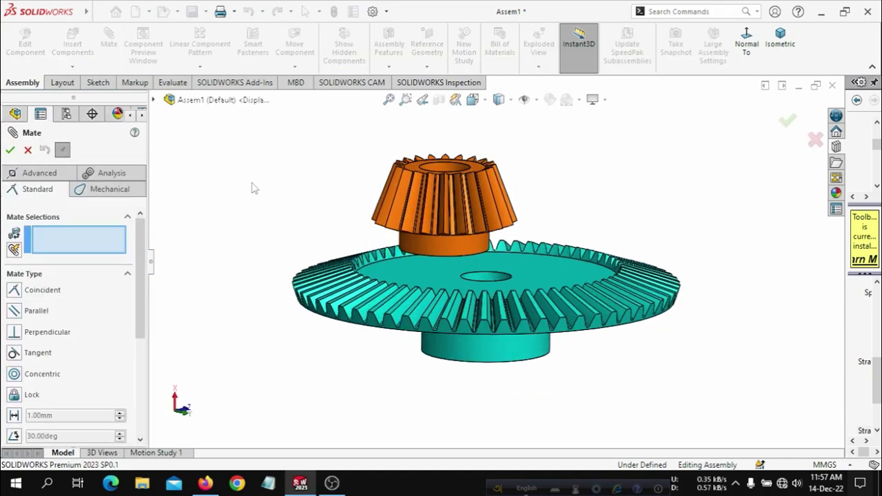
# - Mate the bevel gear's flat face coincident with the Top Plane
pyautogui.click(154, 100)
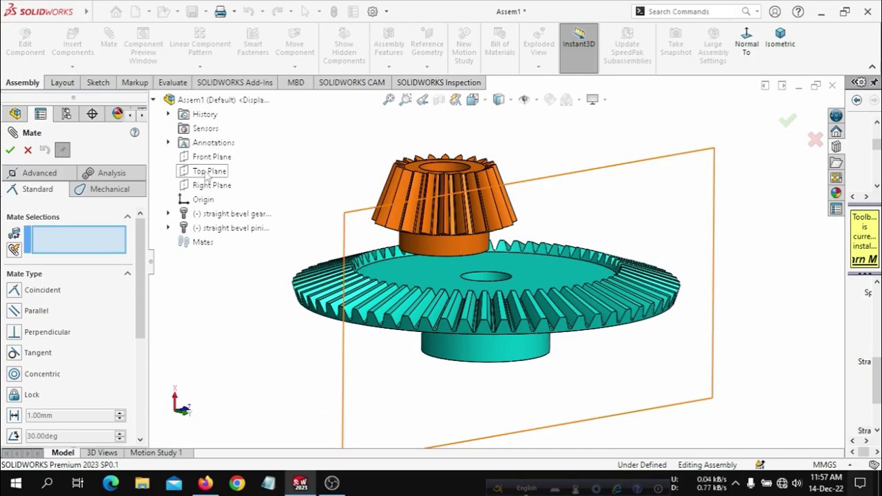
pyautogui.click(210, 172)
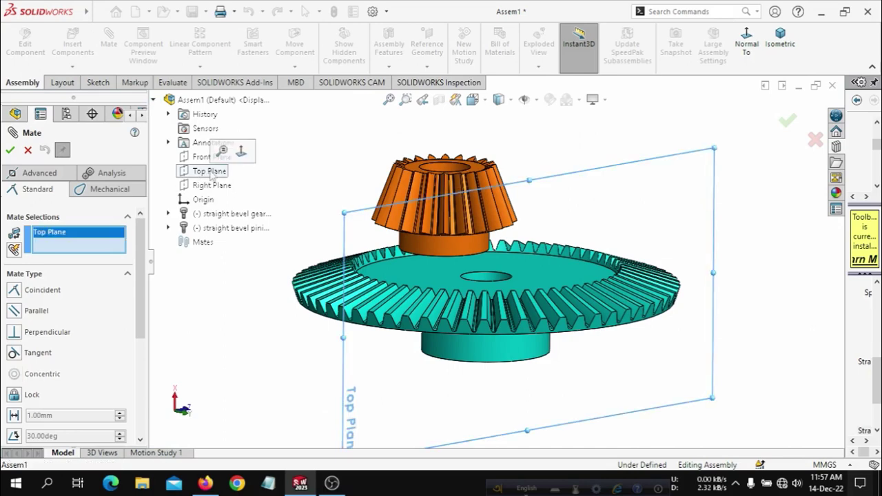
pyautogui.moveTo(563, 292); pyautogui.dragTo(544, 285, button='middle')
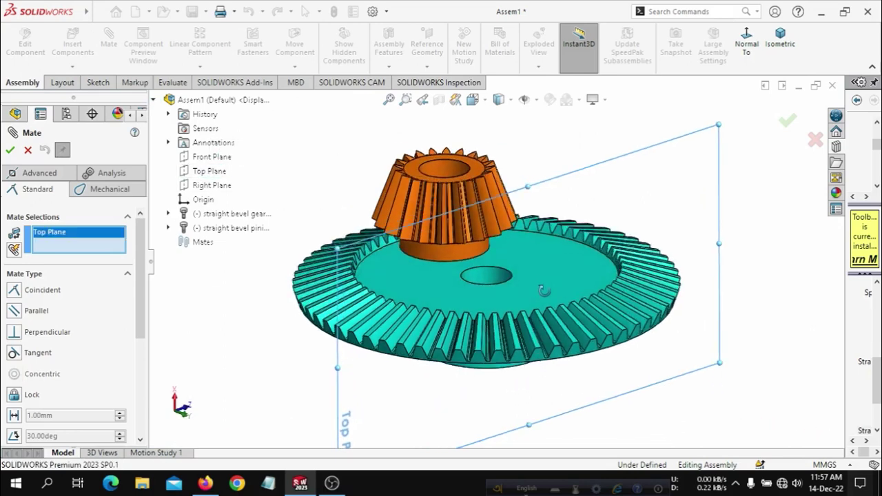
pyautogui.click(545, 285)
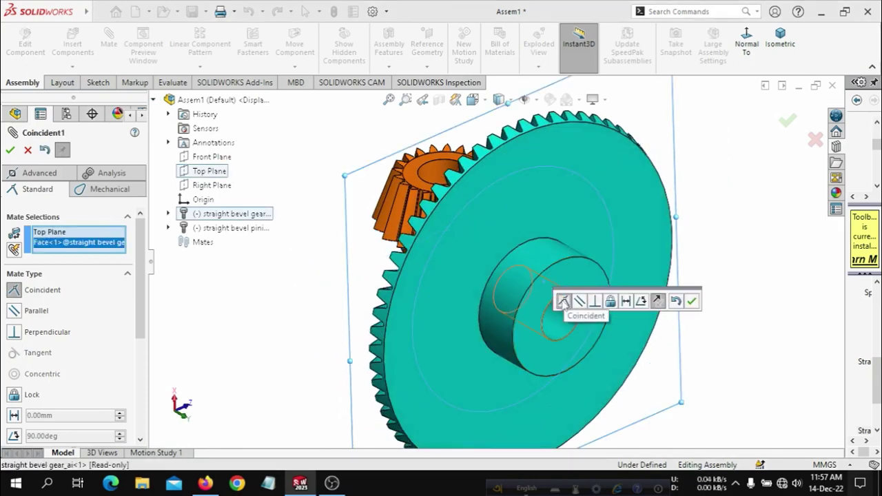
pyautogui.click(692, 301)
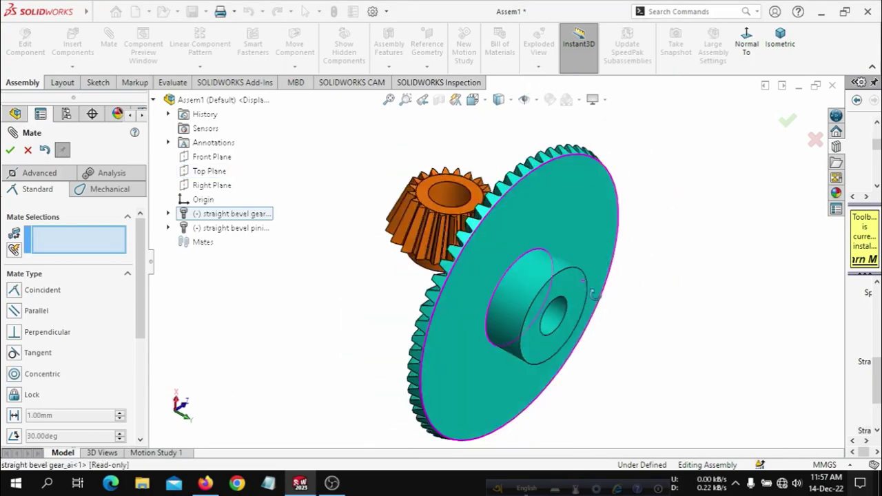
pyautogui.moveTo(591, 292)
pyautogui.mouseDown(button='middle')
pyautogui.moveTo(506, 325)
pyautogui.moveTo(536, 369)
pyautogui.mouseUp(button='middle')
pyautogui.scroll(-5, 557, 236)
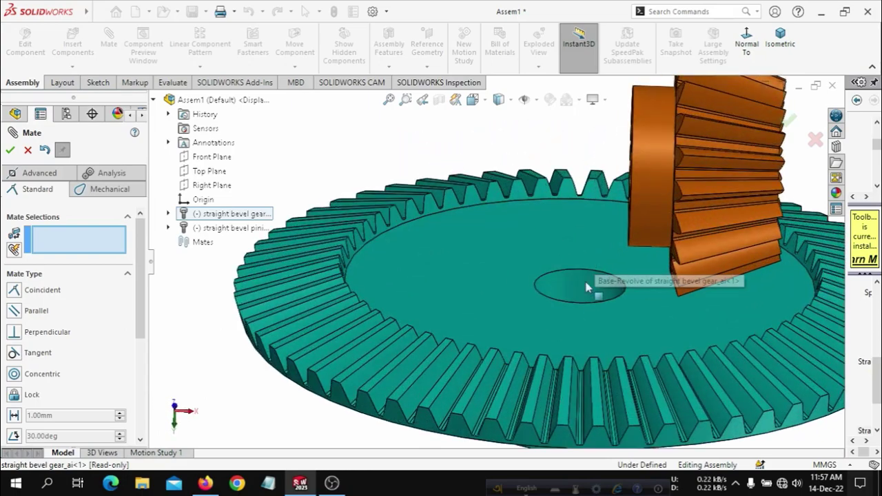
pyautogui.scroll(3, 566, 301)
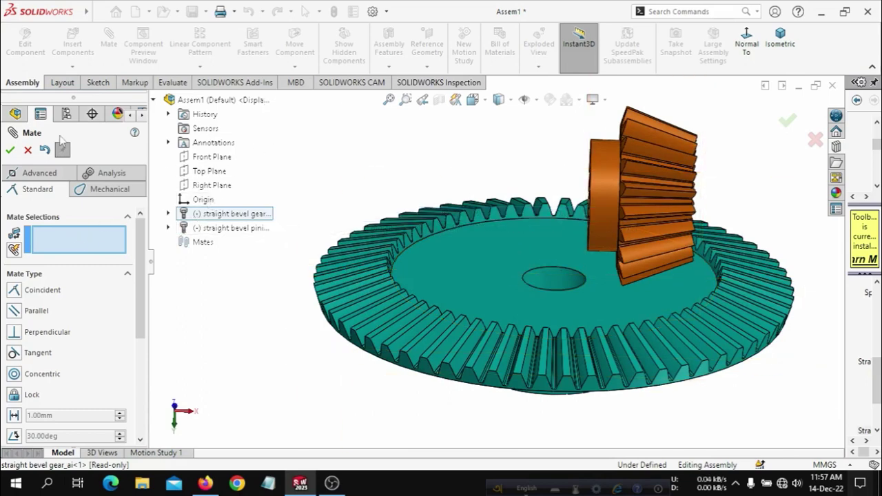
pyautogui.click(31, 151)
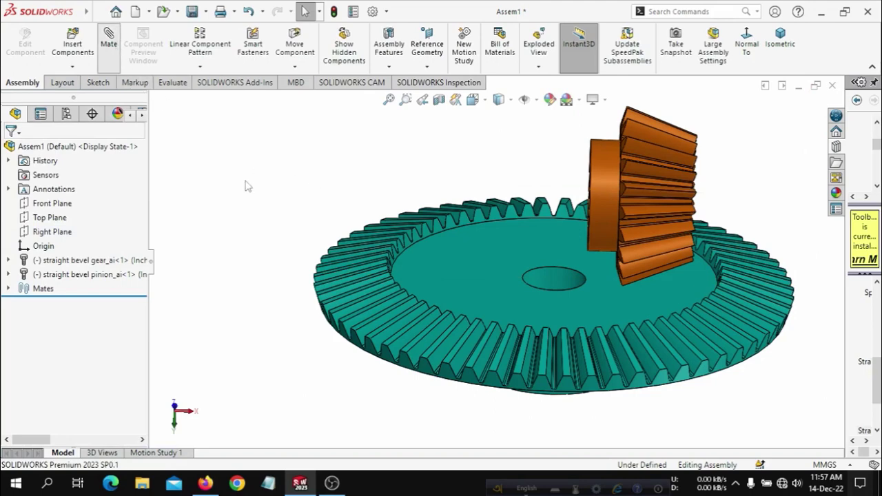
# - Add a concentric mate between the assembly origin and the gear's central bore
pyautogui.press('Return')
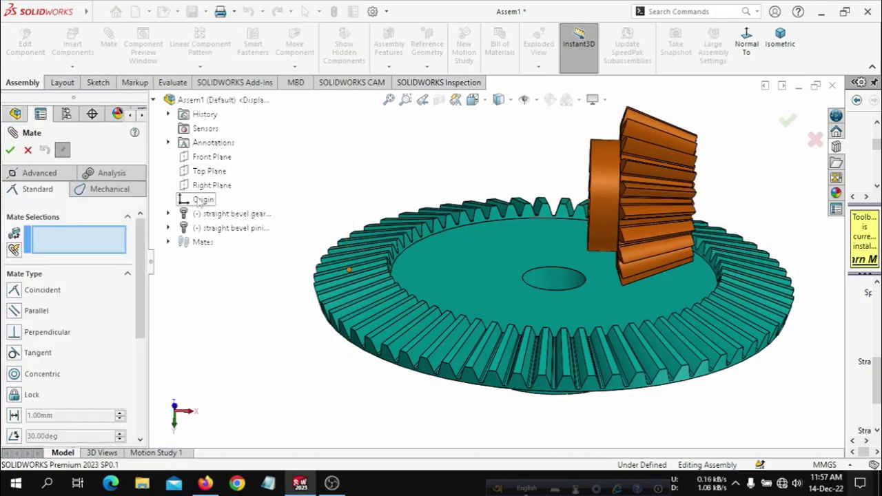
pyautogui.click(206, 204)
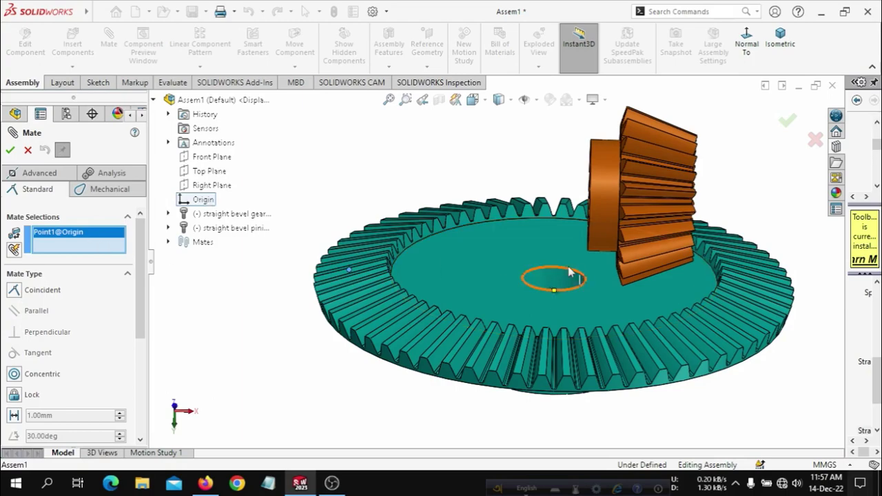
pyautogui.scroll(-2, 569, 273)
pyautogui.scroll(-2, 561, 286)
pyautogui.scroll(-2, 556, 298)
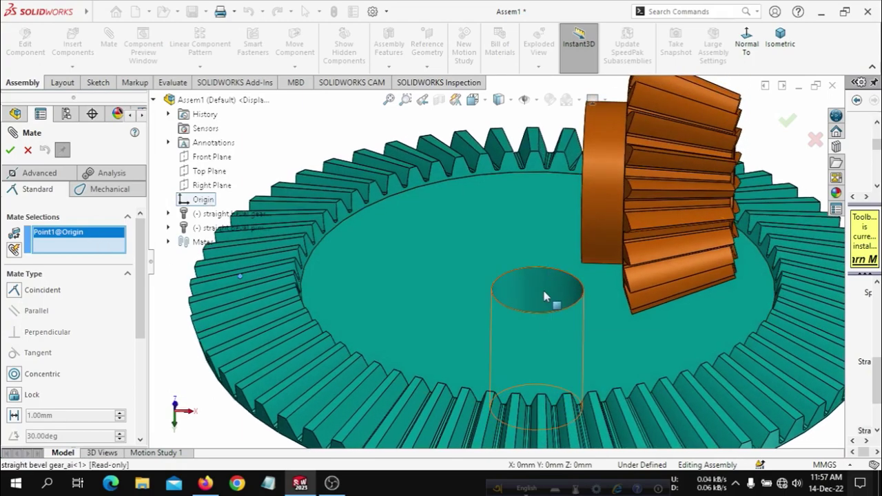
pyautogui.click(543, 292)
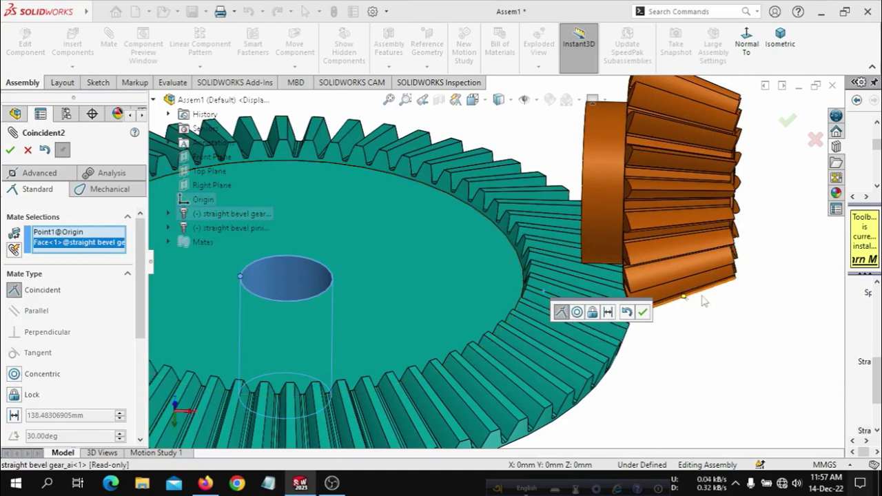
pyautogui.click(577, 312)
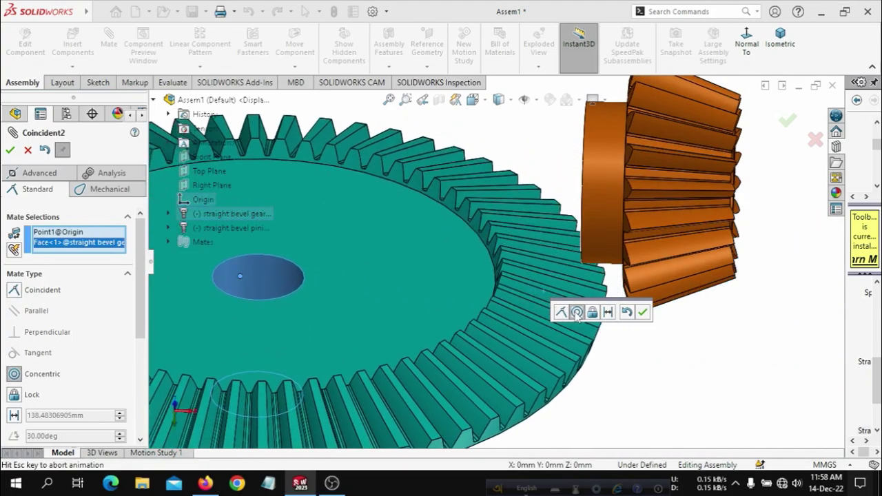
pyautogui.click(642, 312)
pyautogui.scroll(5, 483, 329)
pyautogui.scroll(-3, 409, 263)
pyautogui.scroll(4, 372, 276)
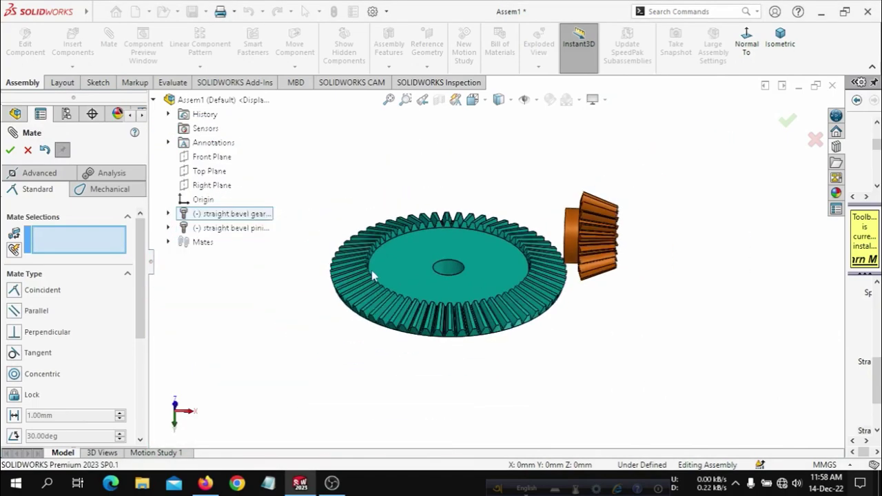
pyautogui.scroll(-3, 371, 276)
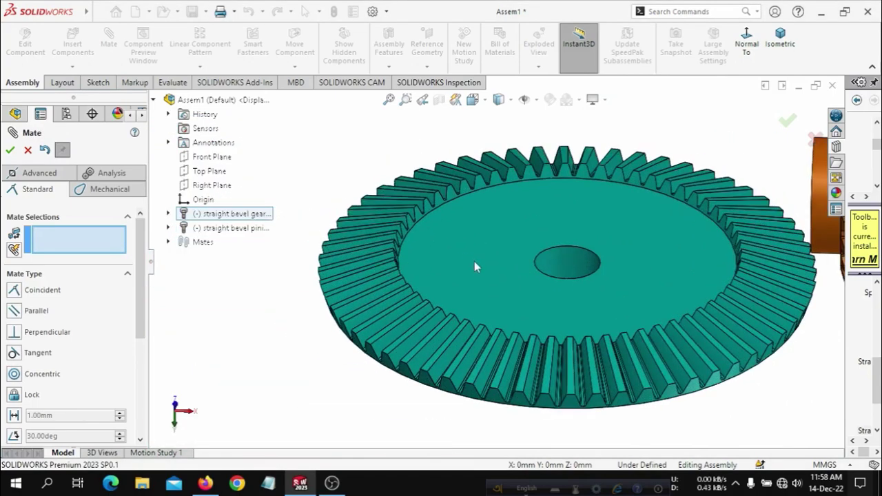
pyautogui.click(11, 151)
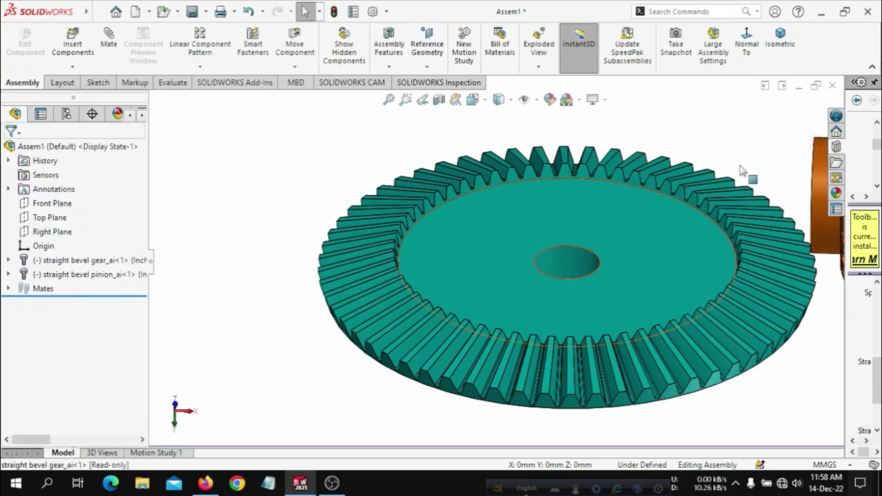
# - Spin the gear to check it rotates, then move the orange pinion over the gear's left rim
pyautogui.moveTo(392, 320)
pyautogui.mouseDown()
pyautogui.moveTo(620, 234)
pyautogui.moveTo(429, 227)
pyautogui.moveTo(421, 243)
pyautogui.moveTo(728, 299)
pyautogui.moveTo(585, 354)
pyautogui.moveTo(682, 178)
pyautogui.moveTo(586, 330)
pyautogui.moveTo(414, 311)
pyautogui.moveTo(340, 273)
pyautogui.mouseUp()
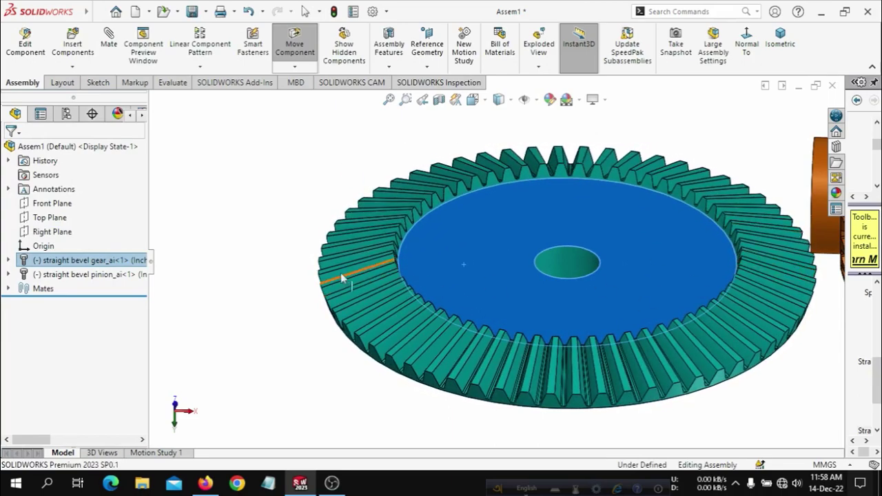
pyautogui.press('Escape')
pyautogui.moveTo(283, 271)
pyautogui.mouseDown(button='middle')
pyautogui.moveTo(610, 299)
pyautogui.moveTo(600, 275)
pyautogui.moveTo(512, 230)
pyautogui.mouseUp(button='middle')
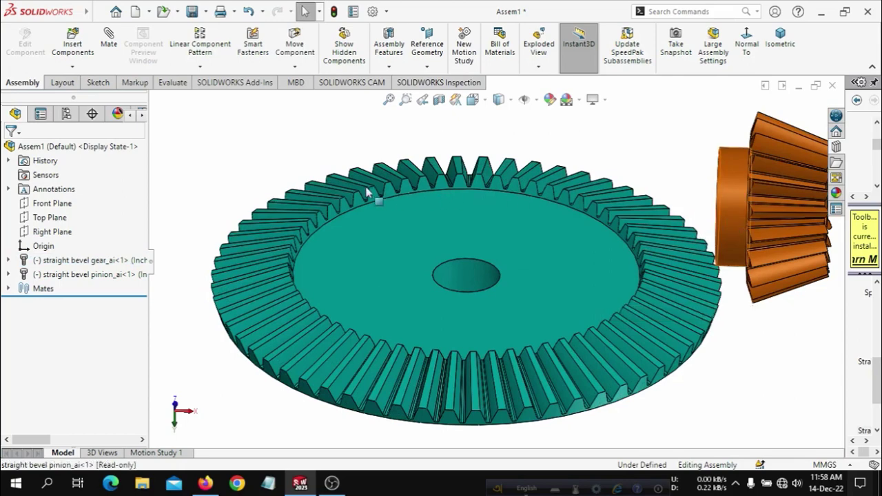
pyautogui.moveTo(367, 193)
pyautogui.mouseDown()
pyautogui.moveTo(358, 207)
pyautogui.moveTo(283, 196)
pyautogui.mouseUp()
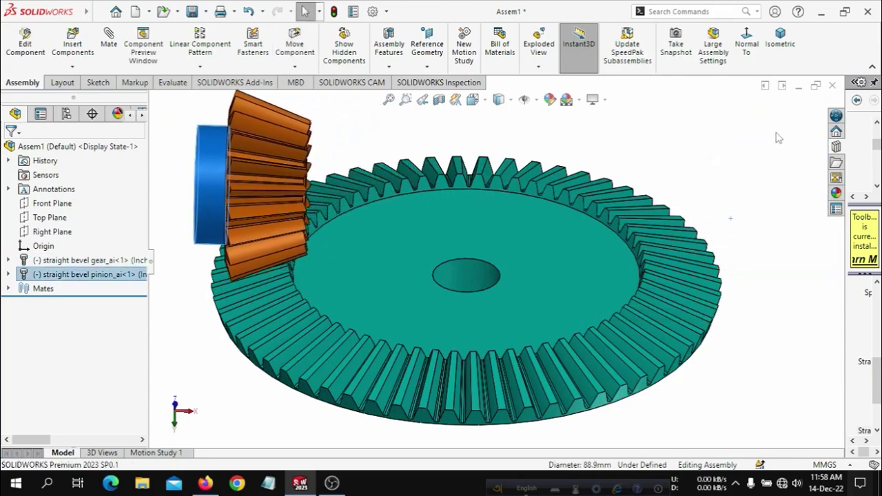
pyautogui.click(777, 137)
pyautogui.moveTo(772, 201)
pyautogui.mouseDown(button='middle')
pyautogui.moveTo(779, 222)
pyautogui.moveTo(793, 199)
pyautogui.moveTo(768, 233)
pyautogui.moveTo(723, 241)
pyautogui.mouseUp(button='middle')
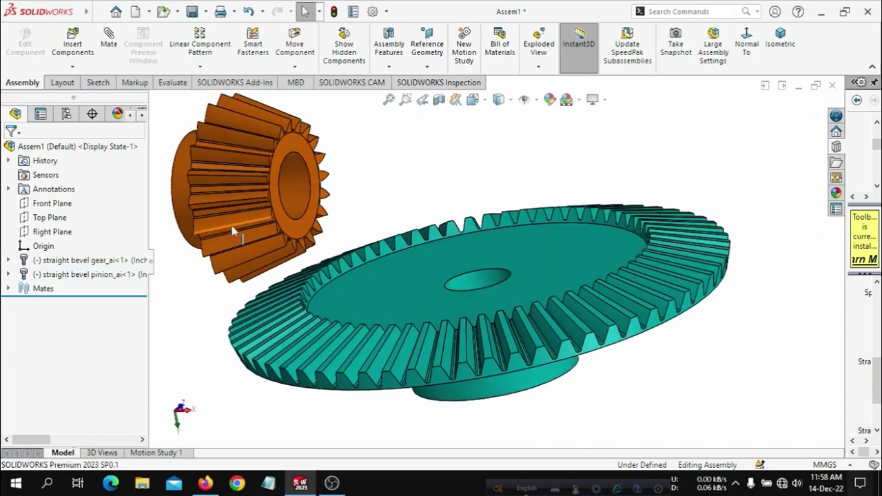
# - Show the gear's base profile sketch from its Base-Revolve feature and orbit to an edge-on view
pyautogui.click(7, 260)
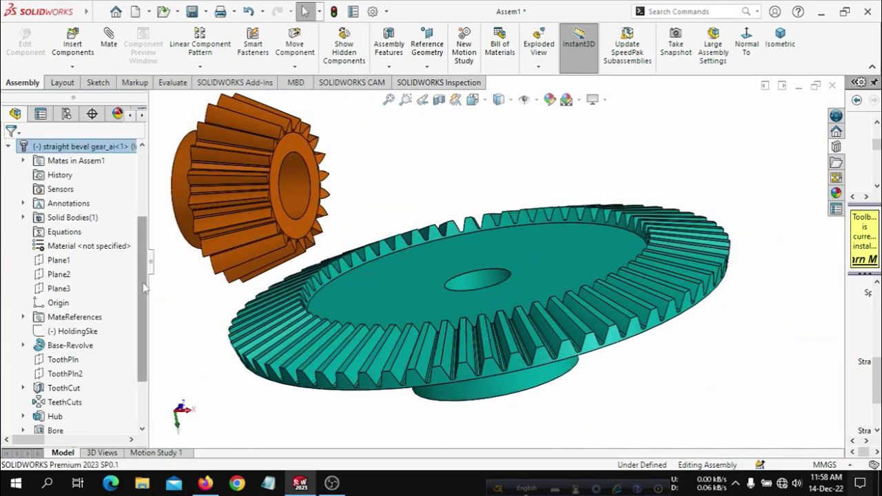
pyautogui.scroll(-1, 127, 288)
pyautogui.scroll(-4, 132, 341)
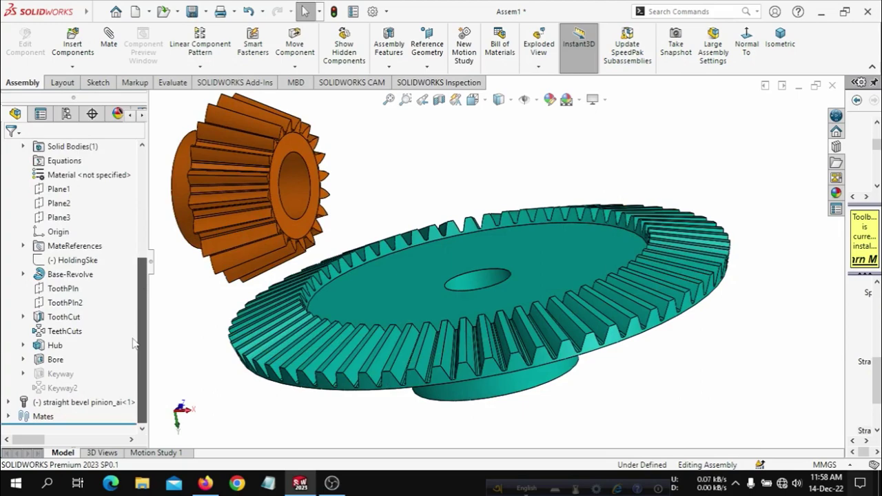
pyautogui.click(23, 275)
pyautogui.click(74, 289)
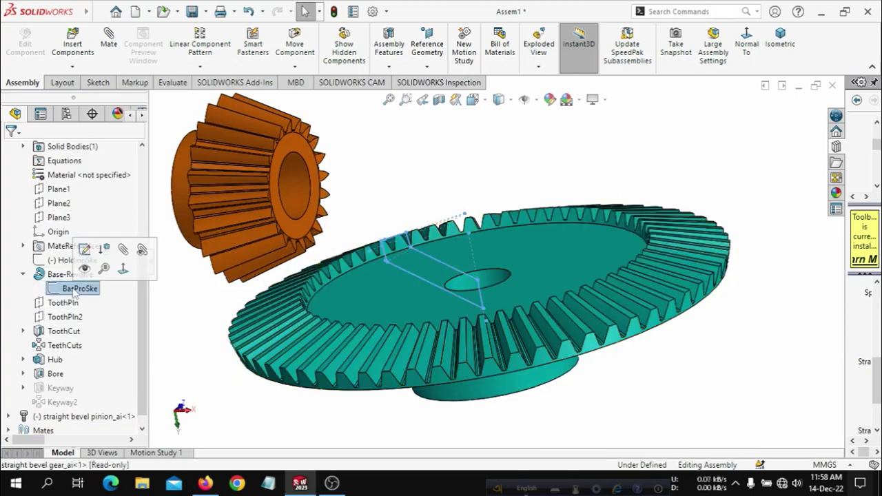
pyautogui.click(94, 273)
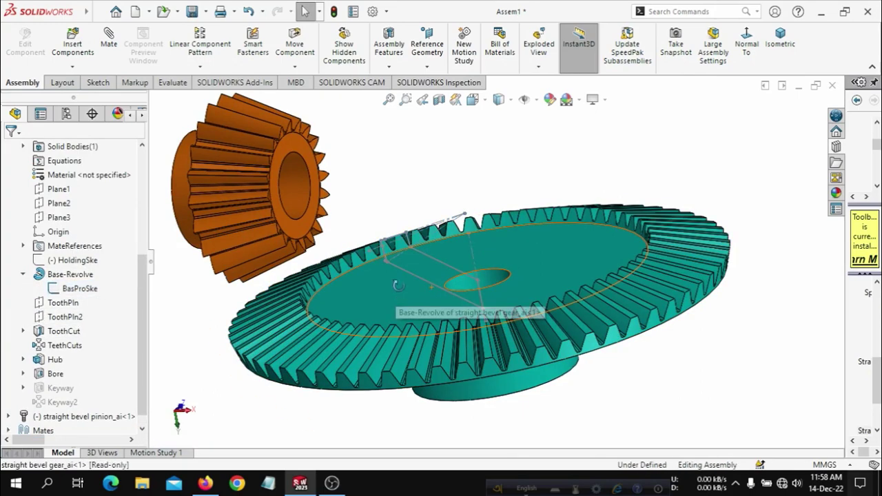
pyautogui.moveTo(438, 300); pyautogui.dragTo(467, 221, button='middle')
pyautogui.scroll(-2, 472, 226)
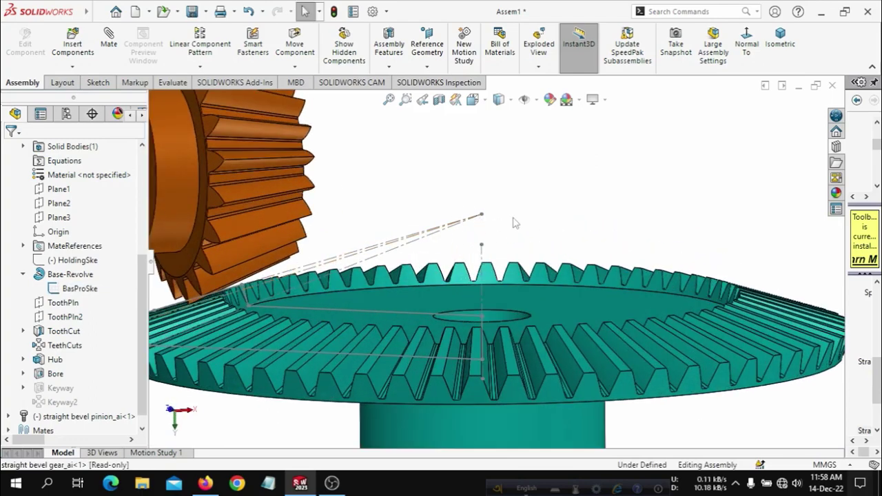
pyautogui.scroll(3, 452, 238)
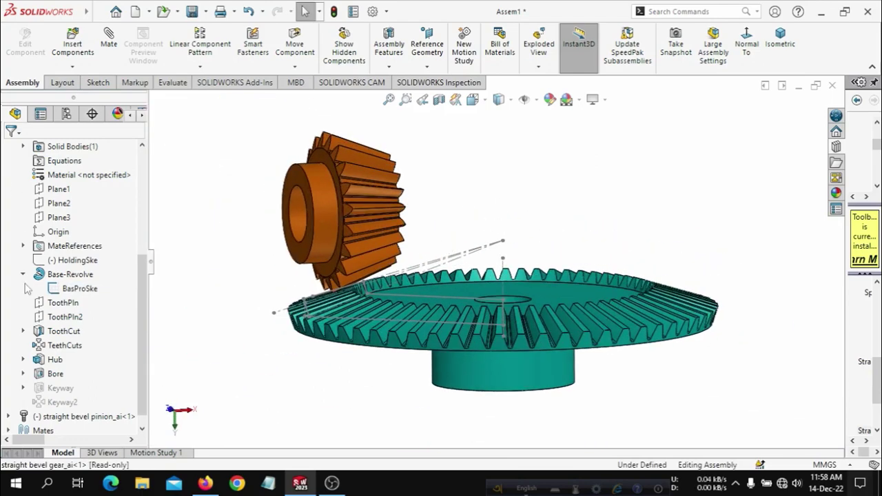
# - Show the pinion's BasProSke sketch, collapse the gear node, and view the gears from above
pyautogui.click(8, 416)
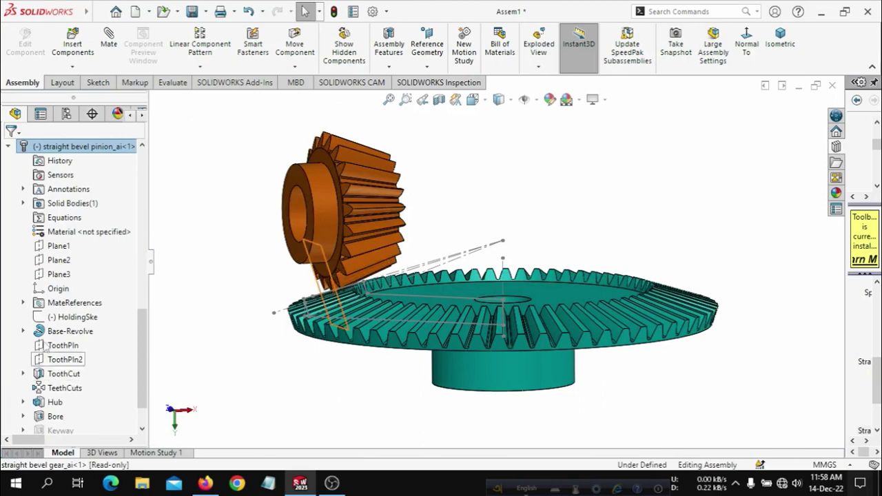
pyautogui.click(23, 331)
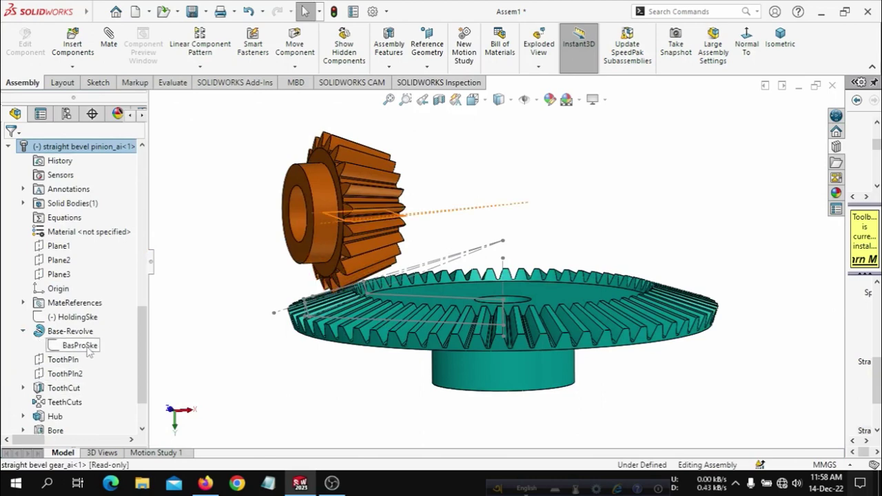
pyautogui.click(88, 348)
pyautogui.click(99, 327)
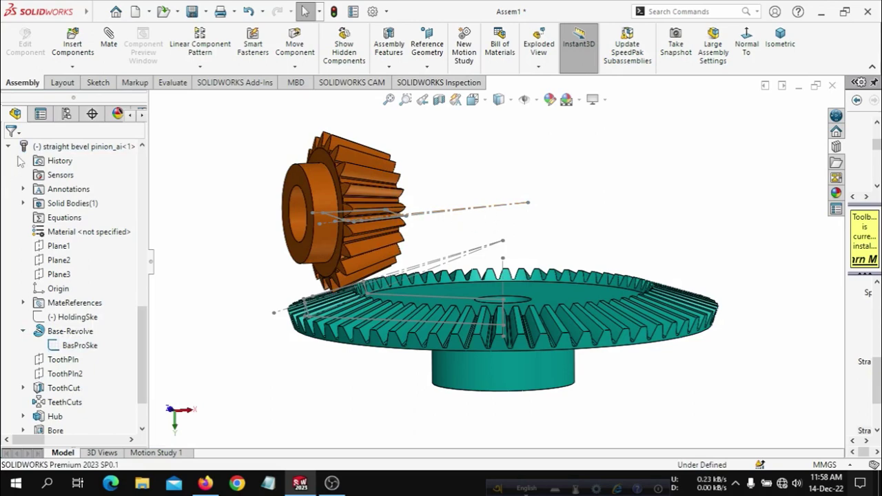
pyautogui.scroll(-3, 10, 152)
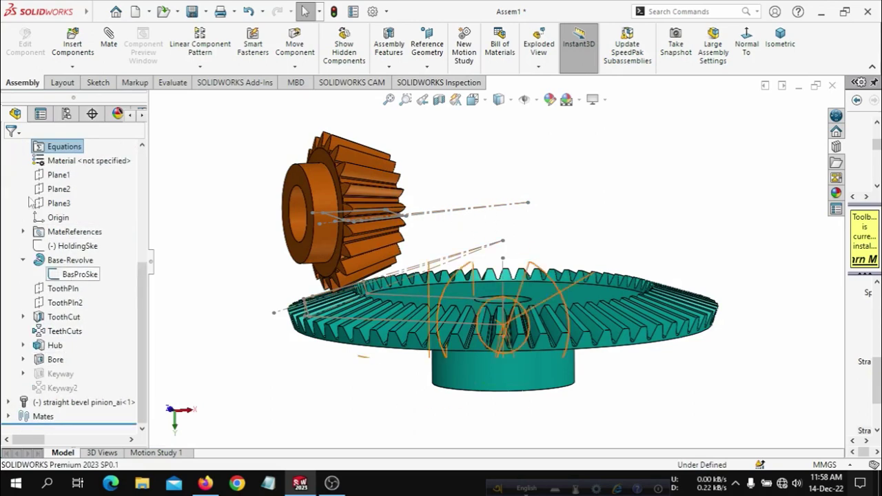
pyautogui.scroll(4, 47, 211)
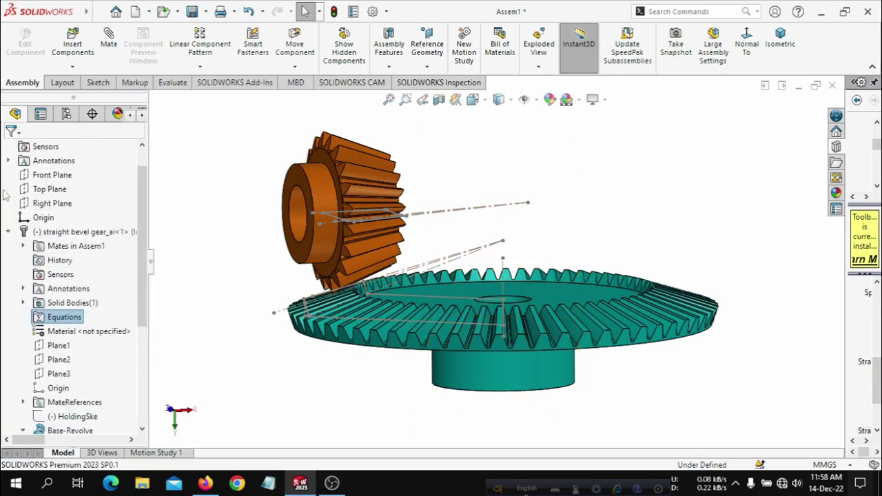
pyautogui.click(8, 232)
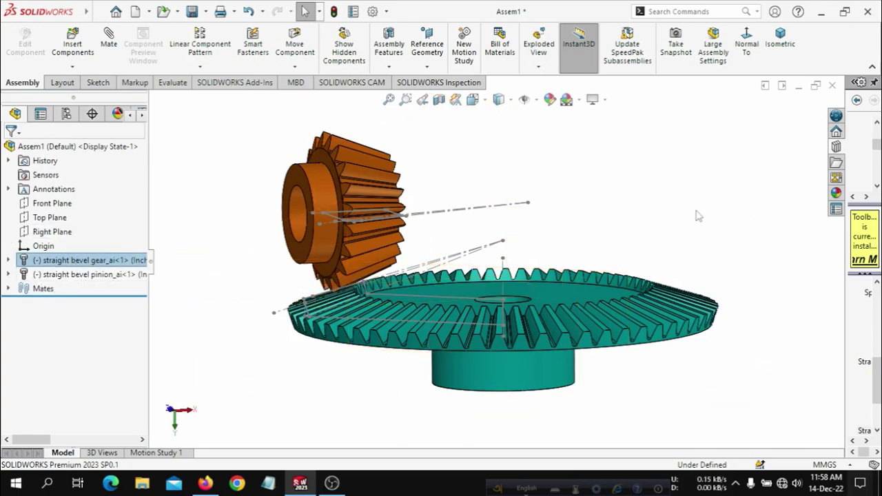
pyautogui.moveTo(676, 212); pyautogui.dragTo(492, 212, button='middle')
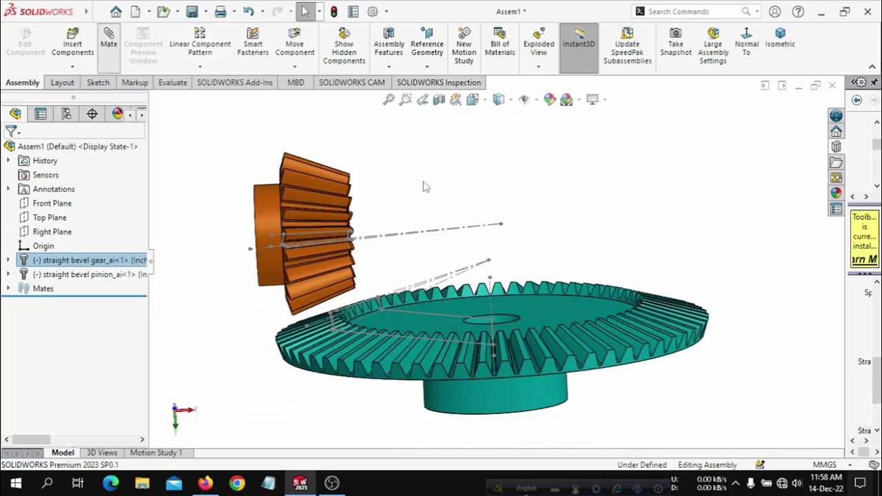
# - Make the Point51 apex points of the pinion and gear sketches coincident
pyautogui.press('m')
pyautogui.scroll(-3, 402, 237)
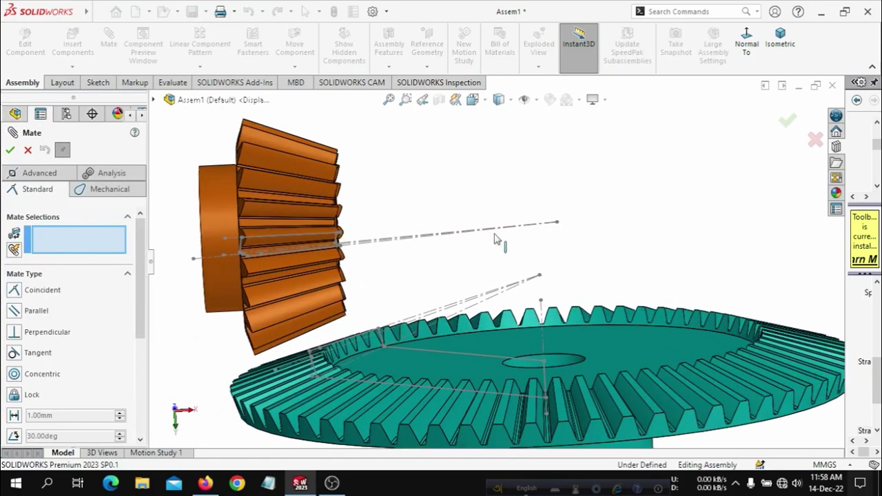
pyautogui.click(557, 223)
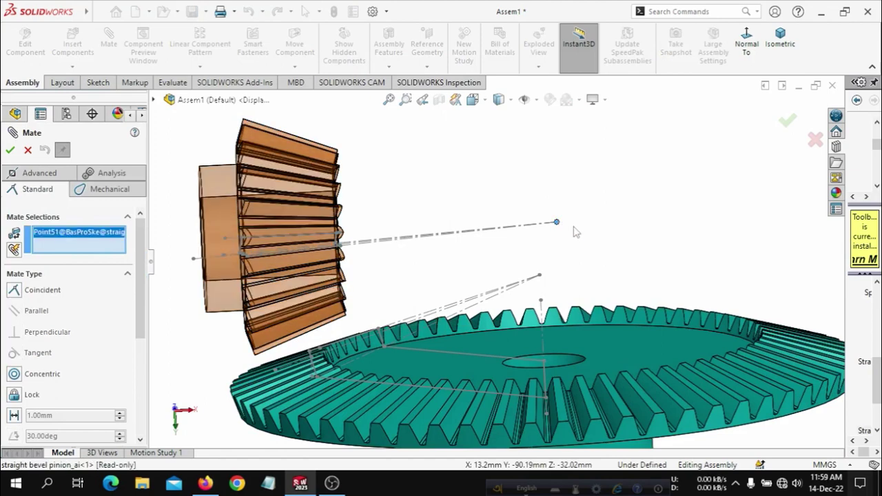
pyautogui.click(538, 276)
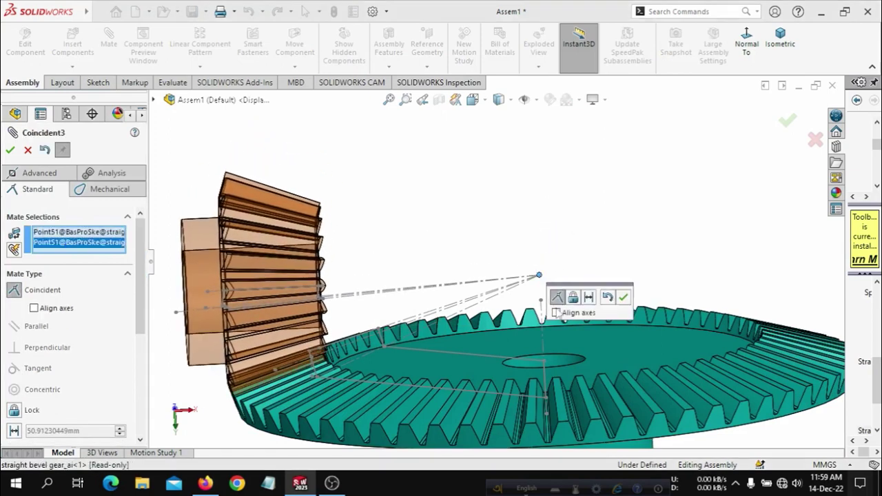
pyautogui.click(623, 298)
# - Close the mate setup and swing the pinion against the gear's toothed rim
pyautogui.moveTo(681, 256)
pyautogui.mouseDown(button='middle')
pyautogui.moveTo(515, 266)
pyautogui.moveTo(535, 243)
pyautogui.moveTo(532, 212)
pyautogui.moveTo(279, 295)
pyautogui.mouseUp(button='middle')
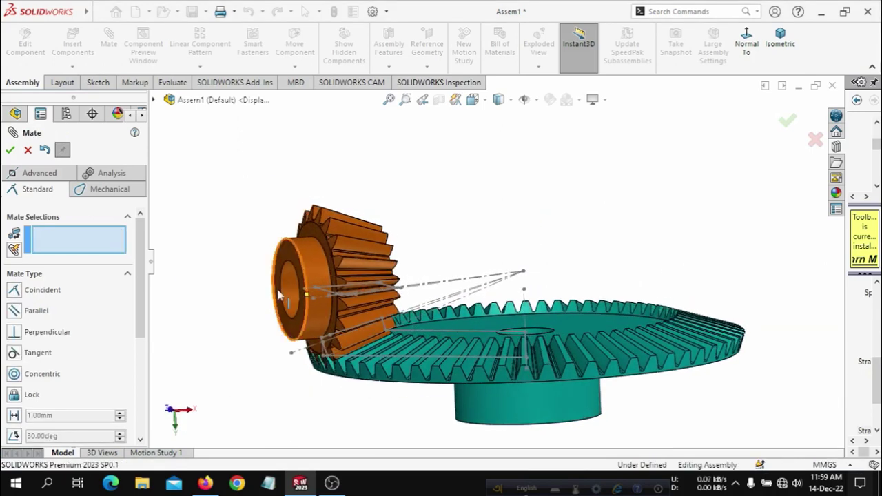
pyautogui.click(318, 292)
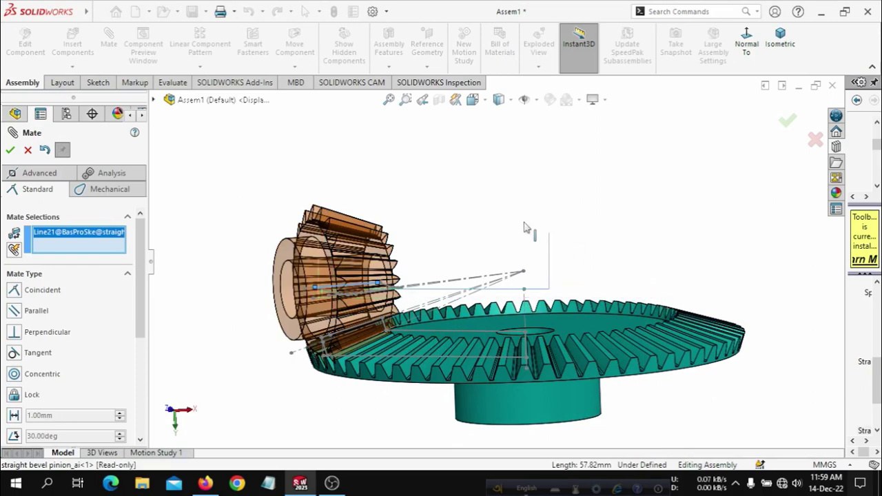
pyautogui.click(28, 153)
pyautogui.moveTo(475, 229)
pyautogui.mouseDown(button='middle')
pyautogui.moveTo(429, 220)
pyautogui.moveTo(327, 264)
pyautogui.mouseUp(button='middle')
pyautogui.moveTo(303, 290)
pyautogui.mouseDown()
pyautogui.moveTo(301, 306)
pyautogui.moveTo(223, 242)
pyautogui.moveTo(748, 206)
pyautogui.moveTo(552, 248)
pyautogui.moveTo(227, 246)
pyautogui.moveTo(448, 104)
pyautogui.moveTo(668, 131)
pyautogui.moveTo(523, 330)
pyautogui.moveTo(429, 308)
pyautogui.mouseUp()
# - Finish moving the pinion and orbit to a near side view of the gears
pyautogui.press('Escape')
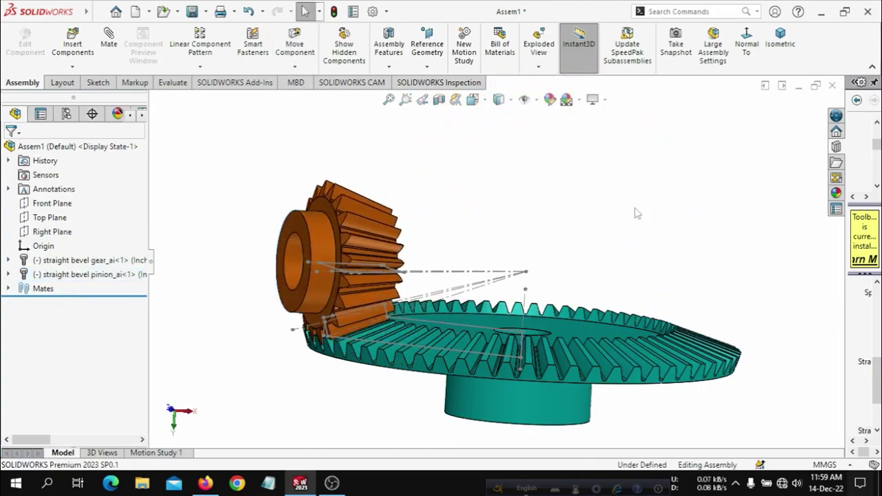
pyautogui.moveTo(492, 269); pyautogui.dragTo(455, 274, button='middle')
pyautogui.scroll(-2, 455, 274)
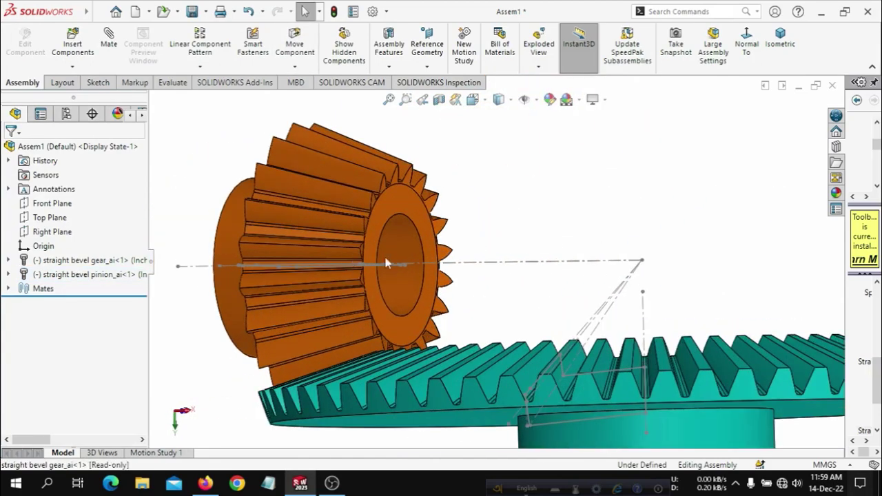
pyautogui.scroll(-1, 386, 262)
pyautogui.scroll(-2, 414, 266)
pyautogui.scroll(-3, 427, 265)
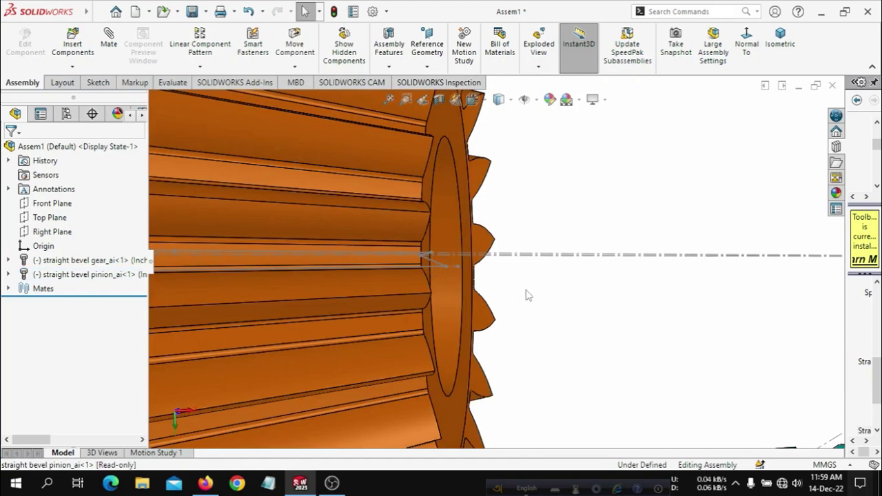
pyautogui.scroll(2, 565, 294)
pyautogui.scroll(-1, 611, 299)
pyautogui.scroll(1, 611, 298)
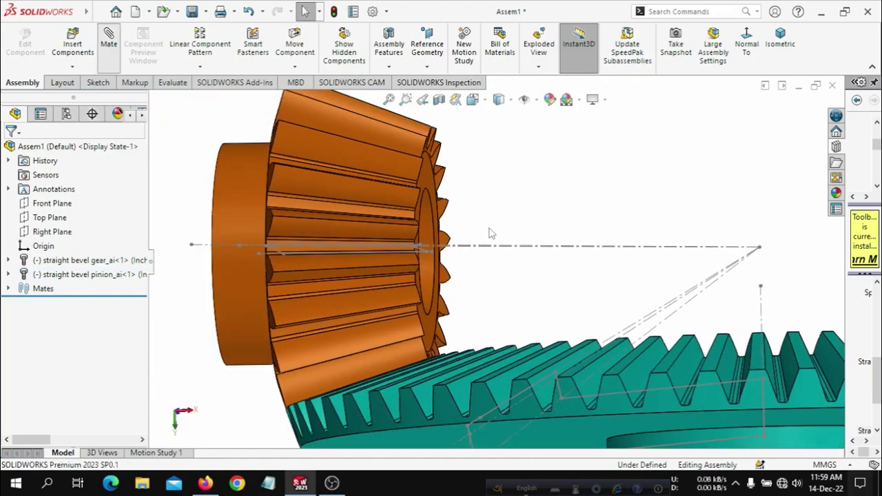
# - Mate the Line6 axis lines of both BasProSke sketches as Perpendicular
pyautogui.press('m')
pyautogui.scroll(-2, 473, 250)
pyautogui.scroll(-2, 427, 277)
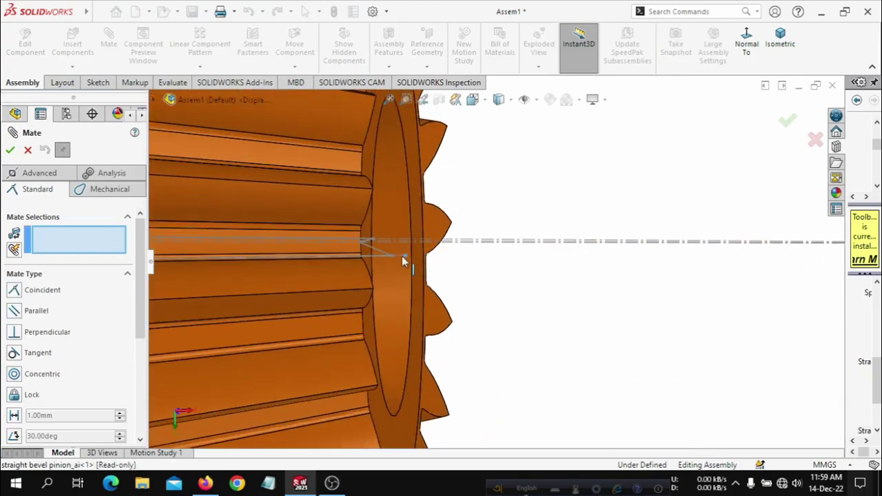
pyautogui.click(401, 256)
pyautogui.scroll(3, 515, 313)
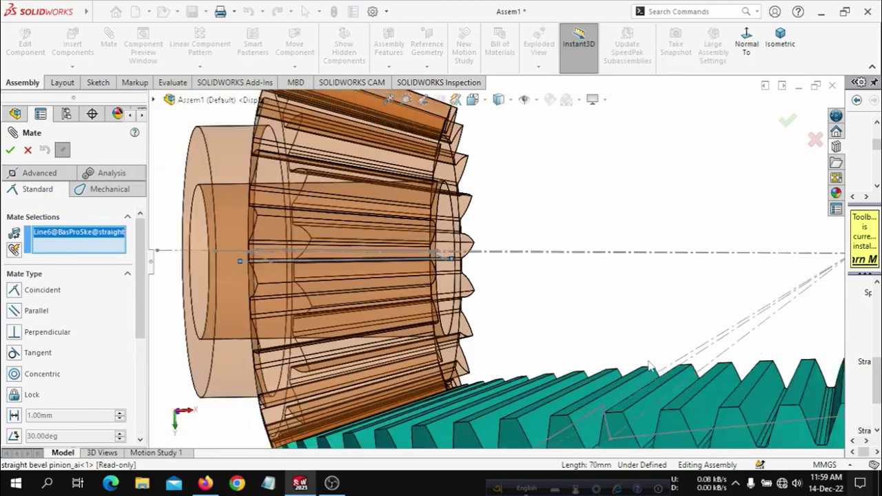
pyautogui.scroll(-1, 758, 284)
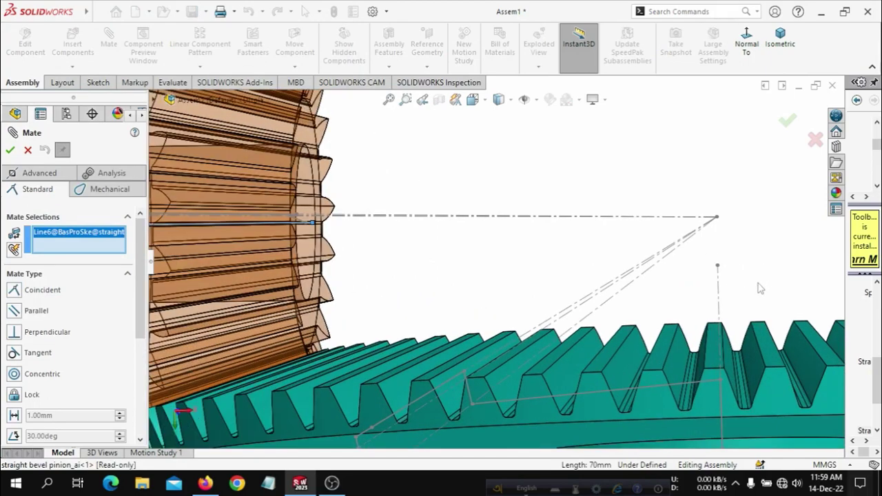
pyautogui.click(719, 293)
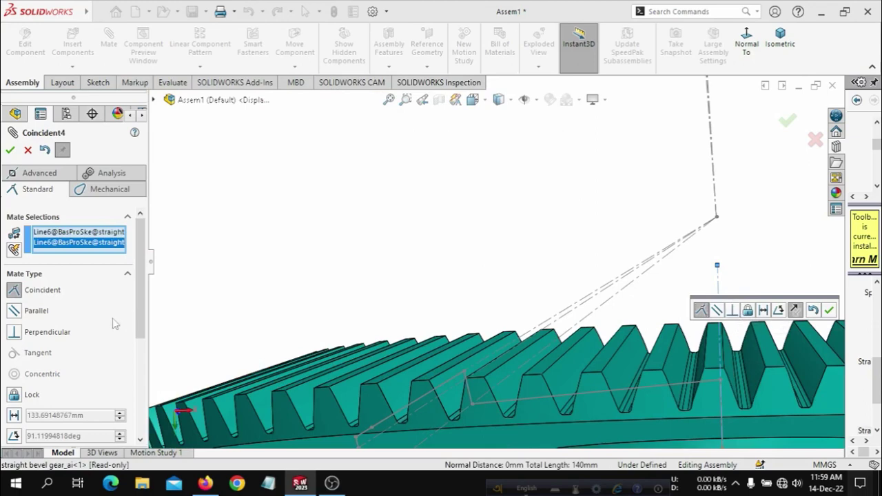
pyautogui.click(732, 310)
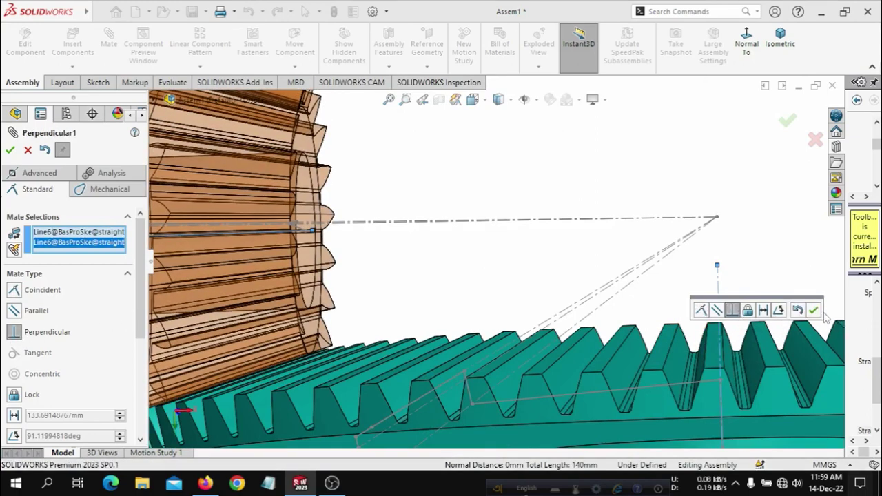
pyautogui.click(813, 311)
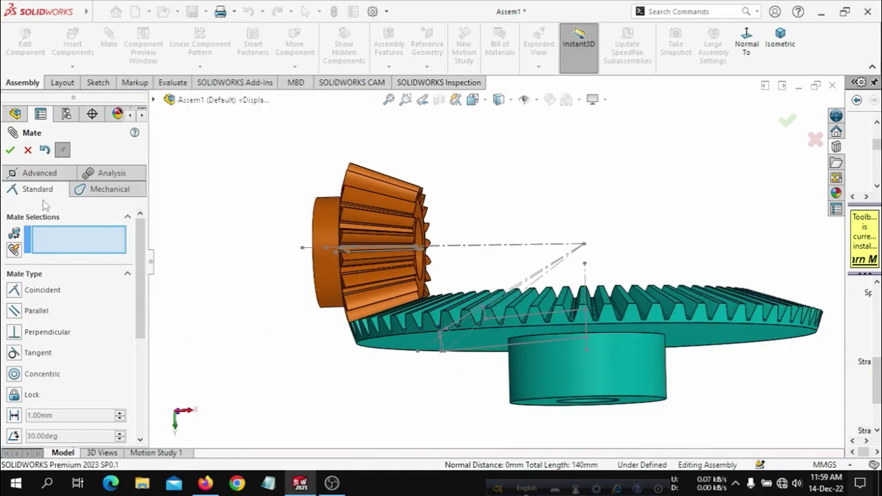
pyautogui.click(9, 150)
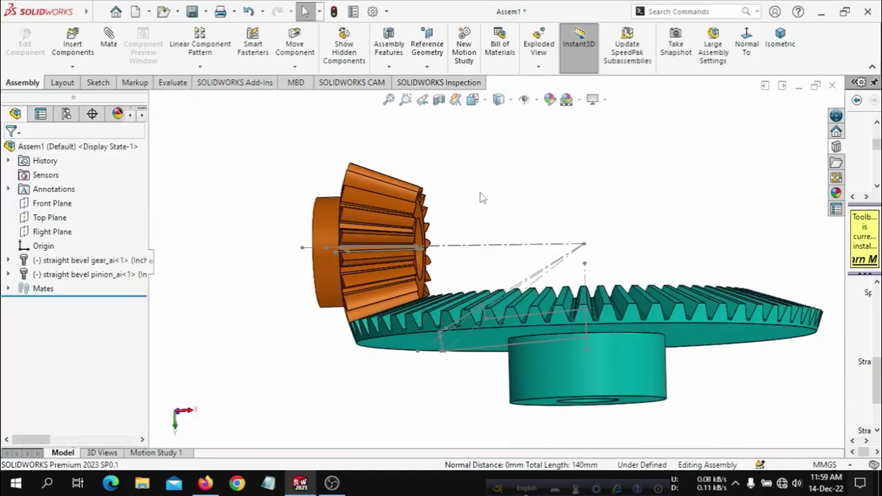
# - Swing the pinion about the shared apex until it sits meshed at the gear's left rim
pyautogui.moveTo(519, 193); pyautogui.dragTo(516, 211, button='middle')
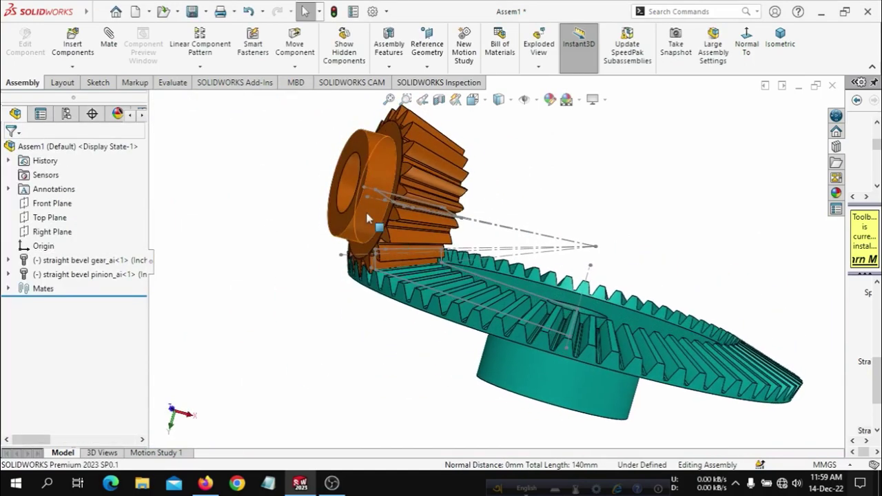
pyautogui.moveTo(406, 206)
pyautogui.mouseDown()
pyautogui.moveTo(347, 241)
pyautogui.moveTo(298, 129)
pyautogui.moveTo(692, 269)
pyautogui.mouseUp()
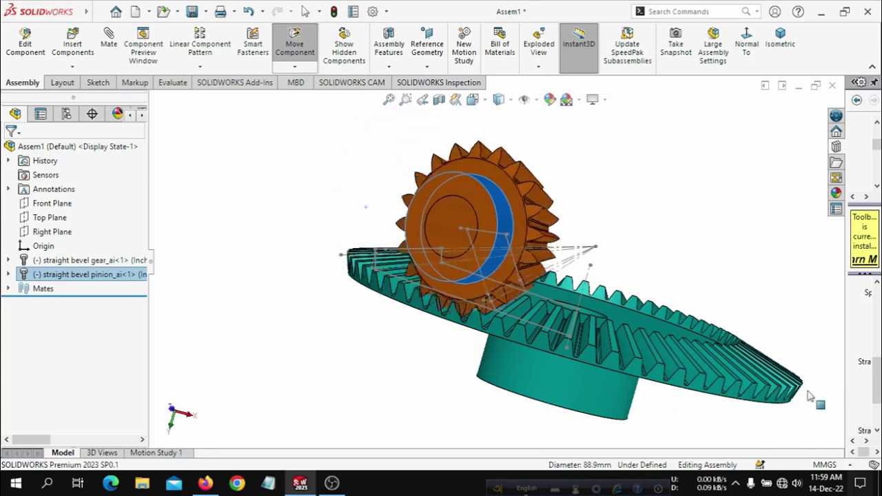
pyautogui.press('Escape')
pyautogui.scroll(-5, 614, 230)
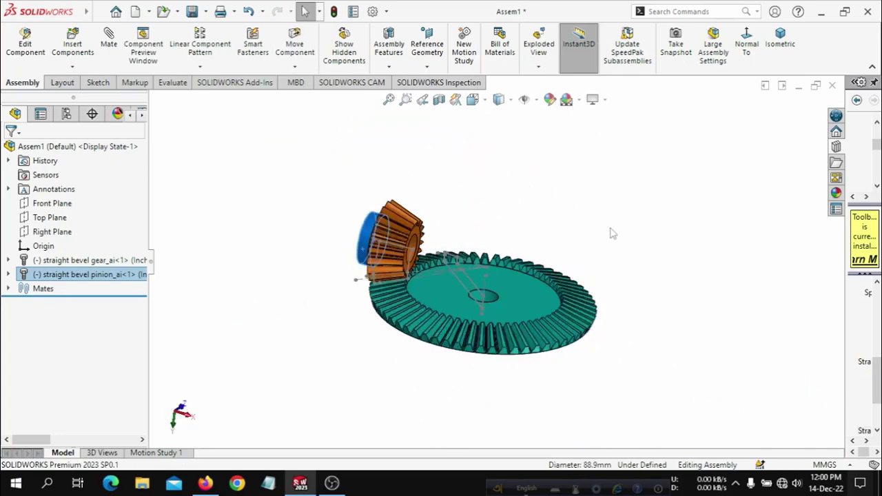
pyautogui.moveTo(384, 241)
pyautogui.mouseDown()
pyautogui.moveTo(363, 246)
pyautogui.moveTo(563, 384)
pyautogui.moveTo(524, 218)
pyautogui.moveTo(466, 380)
pyautogui.moveTo(374, 318)
pyautogui.moveTo(360, 338)
pyautogui.moveTo(388, 374)
pyautogui.mouseUp()
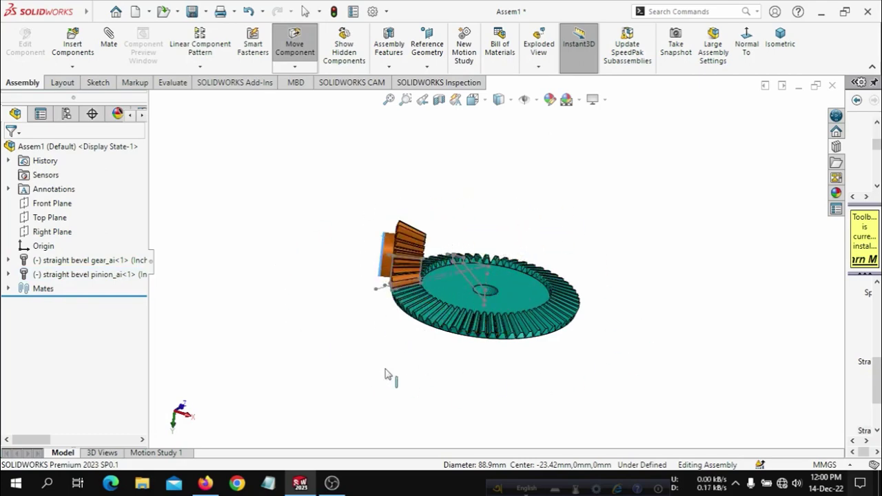
pyautogui.press('Escape')
pyautogui.scroll(-2, 463, 288)
pyautogui.scroll(-3, 463, 287)
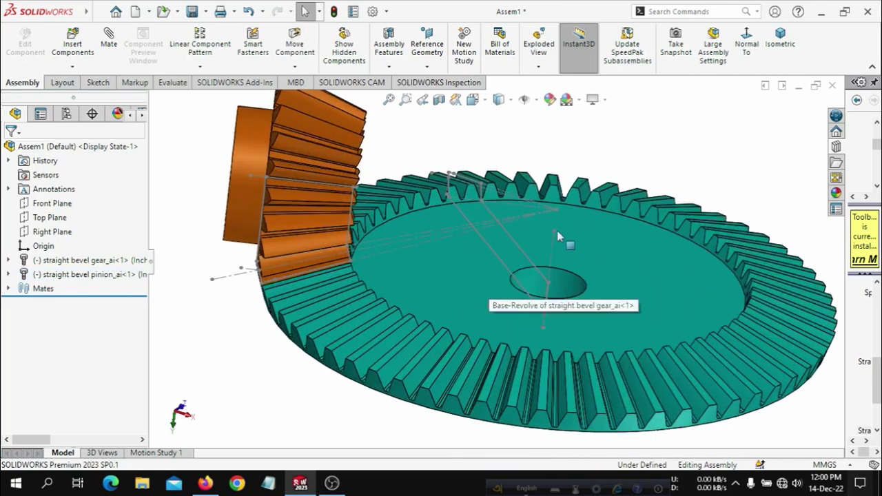
# - Hide the gear's sketch lines and clear the pinion selection
pyautogui.click(508, 236)
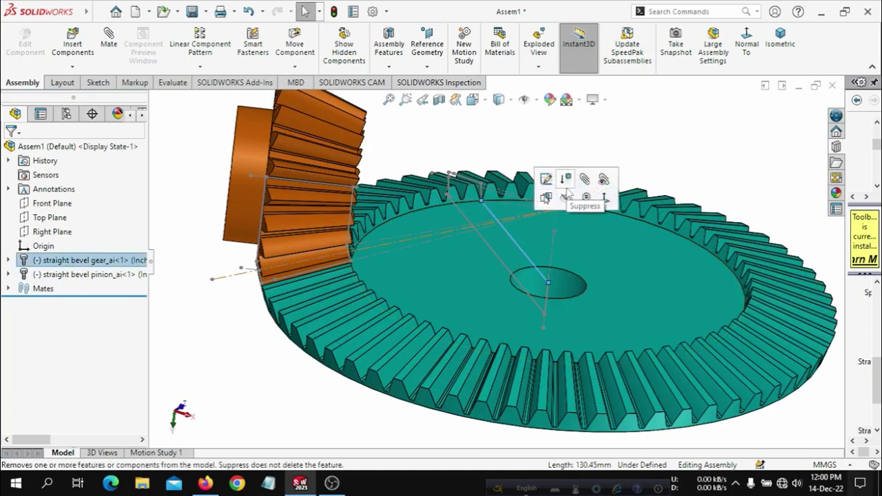
pyautogui.click(565, 198)
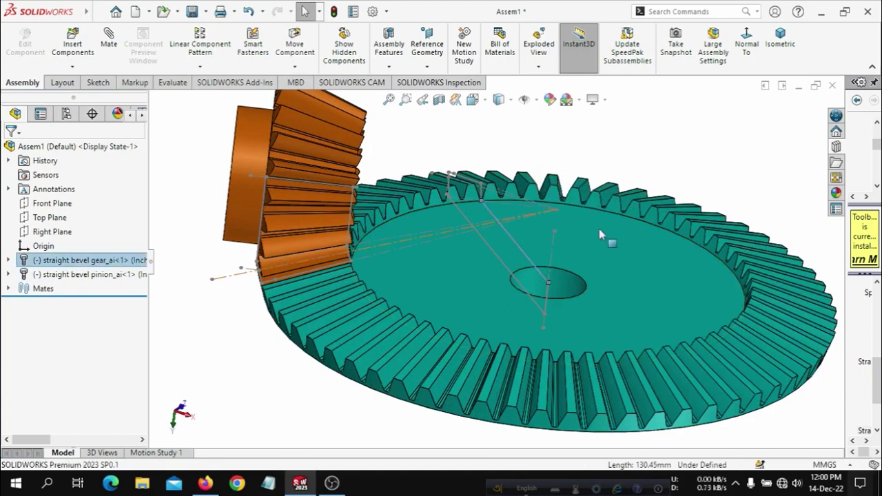
pyautogui.click(439, 233)
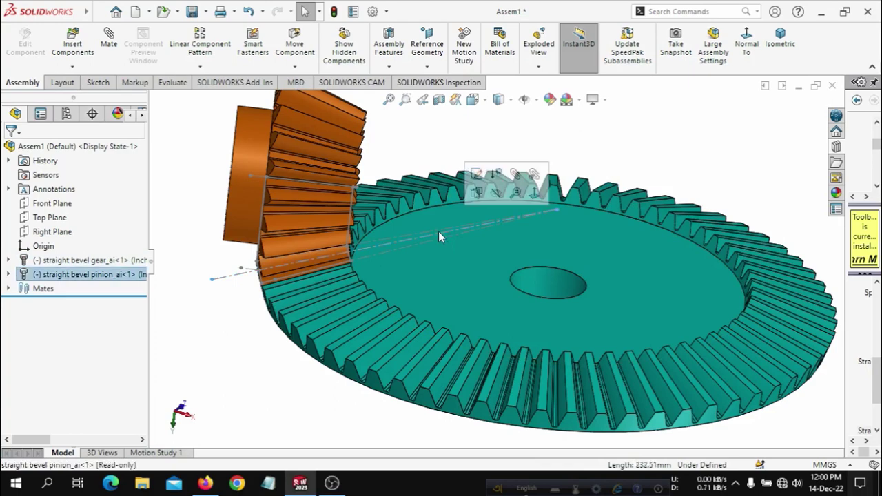
pyautogui.click(629, 181)
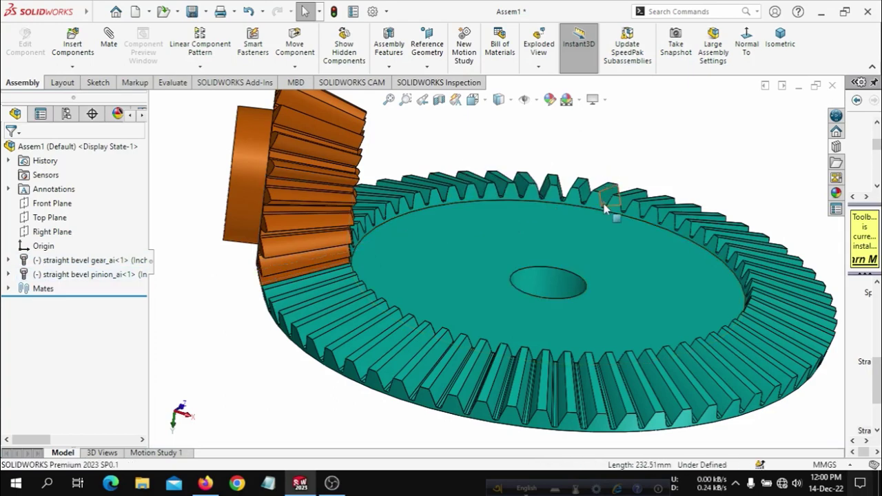
# - Orbit and zoom to look at the pinion above the tilted gear face
pyautogui.scroll(5, 629, 182)
pyautogui.moveTo(629, 207)
pyautogui.mouseDown(button='middle')
pyautogui.moveTo(646, 248)
pyautogui.moveTo(590, 252)
pyautogui.mouseUp(button='middle')
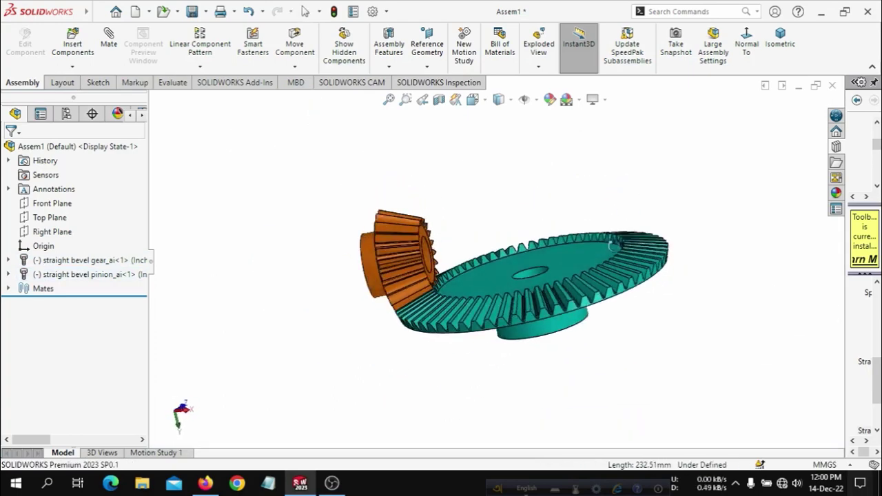
pyautogui.scroll(-3, 590, 252)
pyautogui.scroll(-3, 586, 262)
pyautogui.moveTo(560, 304); pyautogui.dragTo(538, 250, button='middle')
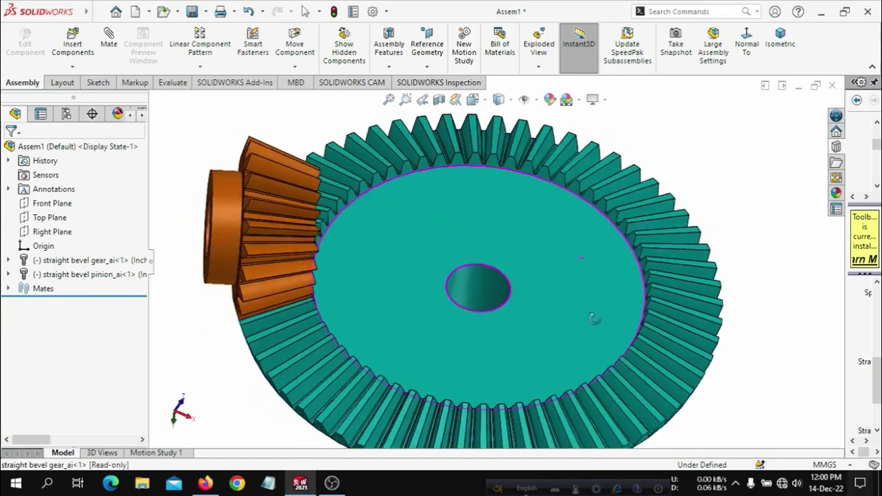
pyautogui.scroll(-3, 538, 251)
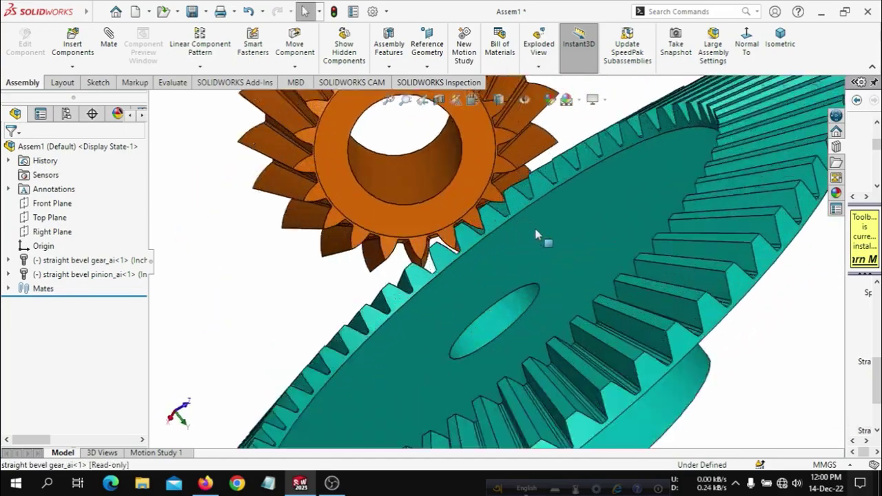
pyautogui.scroll(-2, 526, 244)
pyautogui.moveTo(526, 244)
pyautogui.mouseDown(button='middle')
pyautogui.moveTo(475, 264)
pyautogui.moveTo(532, 273)
pyautogui.moveTo(528, 256)
pyautogui.moveTo(508, 244)
pyautogui.moveTo(541, 230)
pyautogui.moveTo(501, 241)
pyautogui.mouseUp(button='middle')
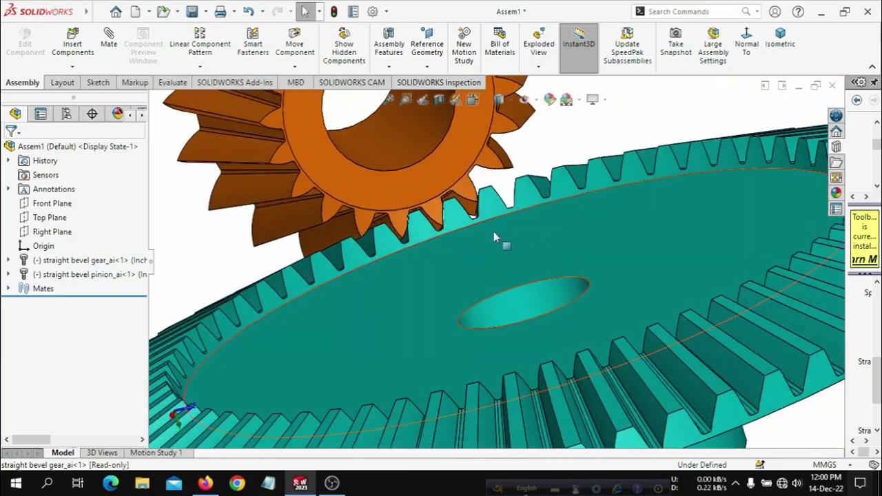
pyautogui.scroll(-2, 461, 225)
pyautogui.scroll(-2, 445, 226)
pyautogui.scroll(-2, 433, 226)
pyautogui.scroll(-2, 433, 225)
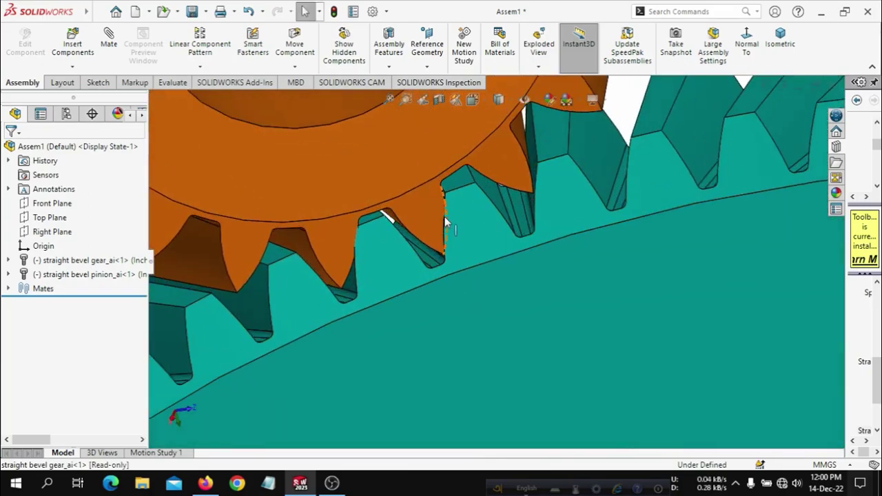
# - Rotate the pinion slightly so its teeth nest in the gear's tooth gaps
pyautogui.moveTo(423, 241); pyautogui.dragTo(415, 246)
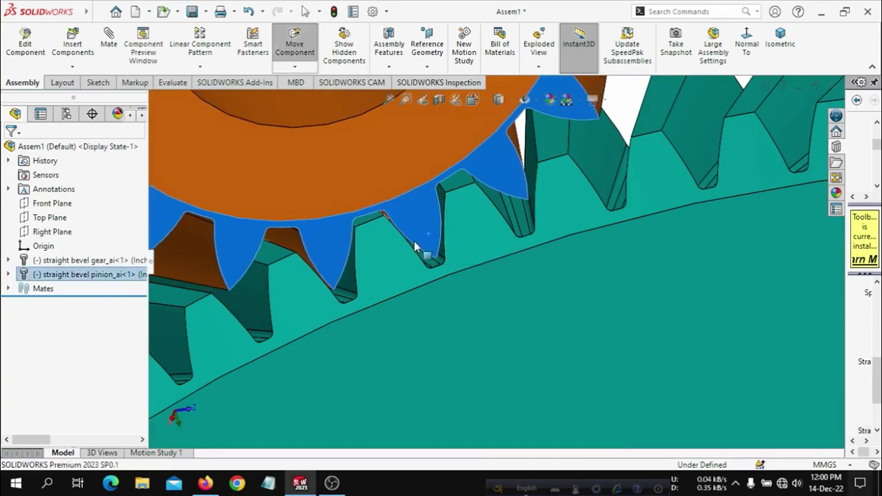
pyautogui.scroll(-2, 416, 246)
pyautogui.scroll(-2, 452, 246)
pyautogui.moveTo(457, 266)
pyautogui.mouseDown(button='middle')
pyautogui.moveTo(446, 324)
pyautogui.moveTo(444, 295)
pyautogui.mouseUp(button='middle')
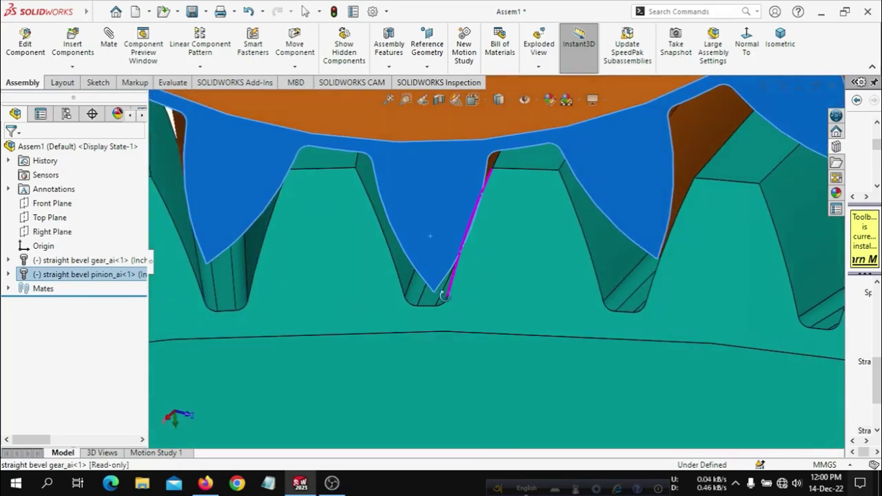
pyautogui.scroll(-2, 435, 264)
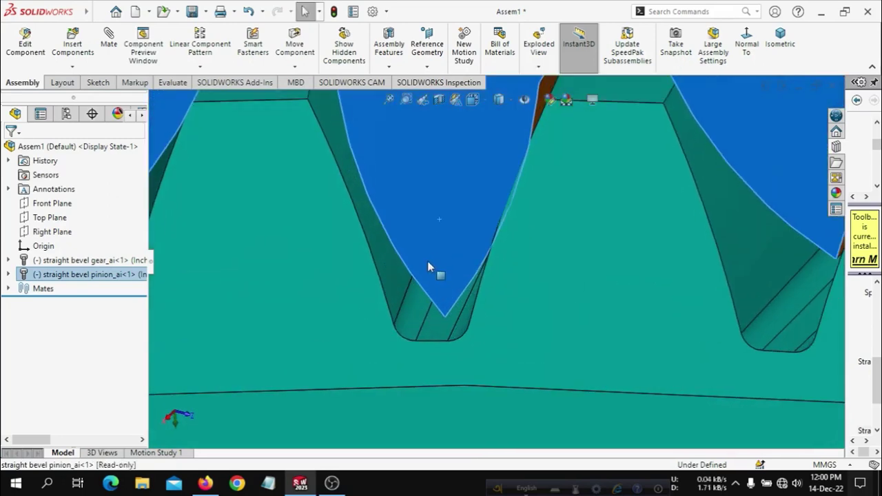
pyautogui.moveTo(420, 258); pyautogui.dragTo(414, 257)
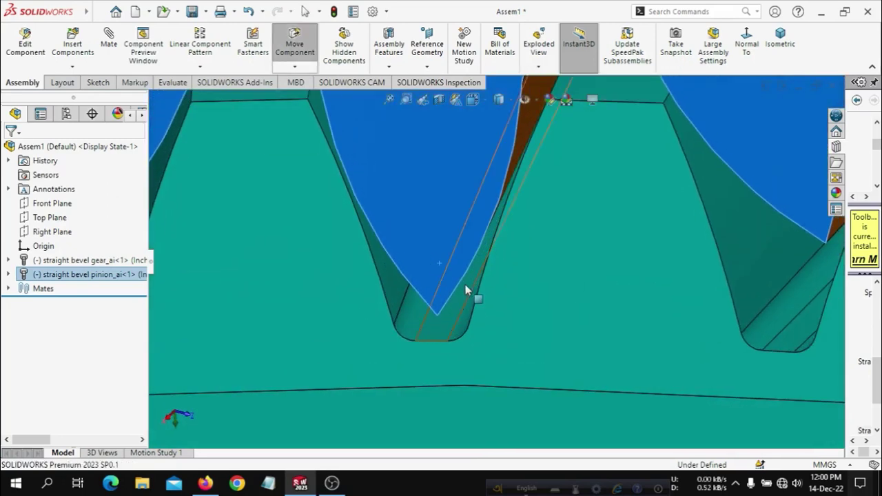
pyautogui.press('Escape')
# - Fit the whole assembly in view and orbit so the pinion sits at left
pyautogui.press('f')
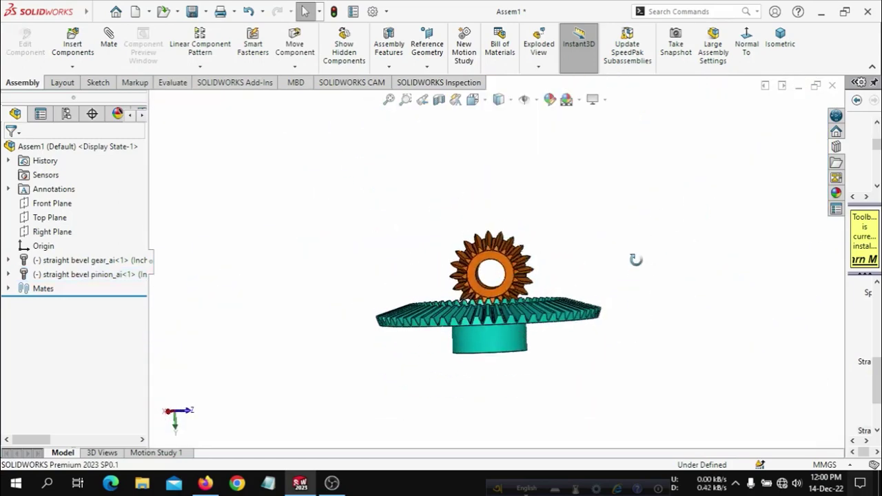
pyautogui.moveTo(642, 229)
pyautogui.mouseDown(button='middle')
pyautogui.moveTo(575, 315)
pyautogui.moveTo(435, 303)
pyautogui.mouseUp(button='middle')
pyautogui.scroll(-2, 545, 309)
pyautogui.scroll(-2, 624, 301)
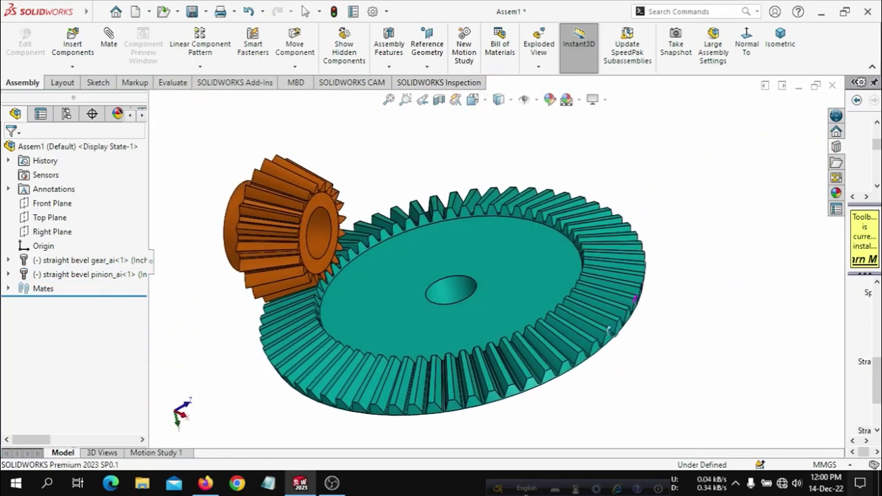
pyautogui.scroll(-2, 405, 307)
pyautogui.scroll(2, 407, 299)
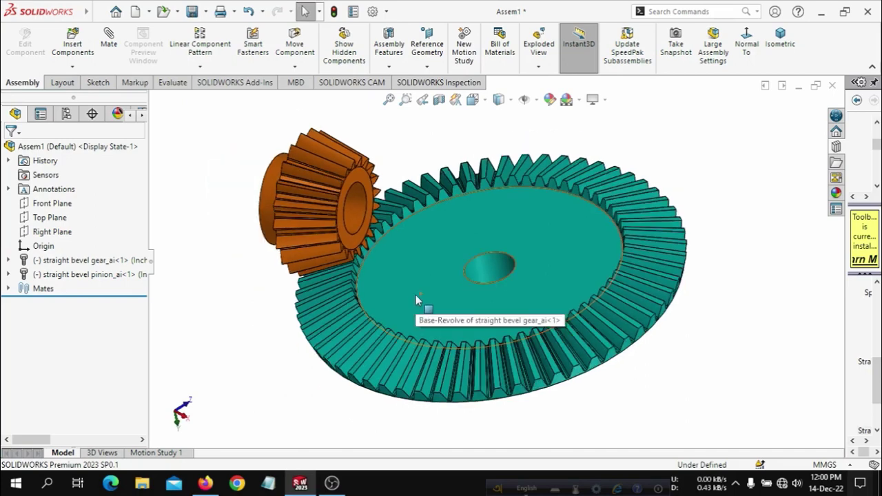
pyautogui.scroll(-1, 415, 294)
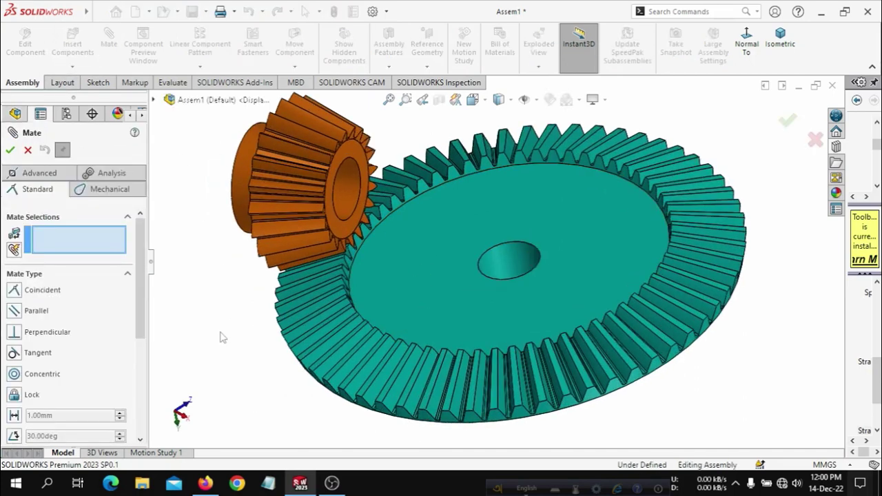
# - Add a Gear mechanical mate between the pinion face and gear hub face at 88.9mm : 127mm
pyautogui.moveTo(222, 335); pyautogui.dragTo(239, 299, button='middle')
pyautogui.click(116, 195)
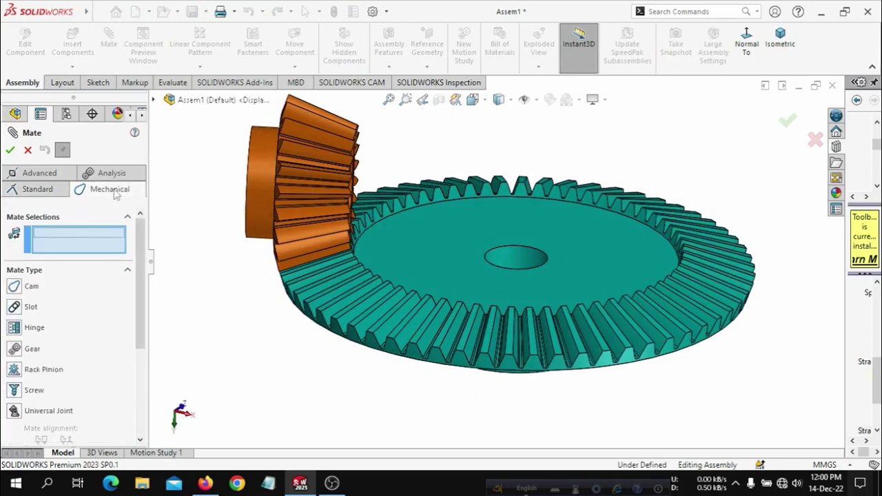
pyautogui.click(15, 348)
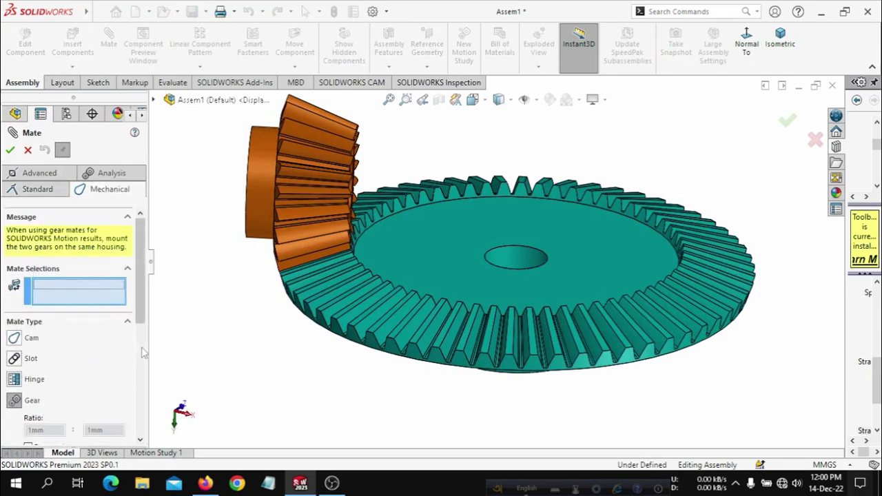
pyautogui.moveTo(218, 310); pyautogui.dragTo(226, 276, button='middle')
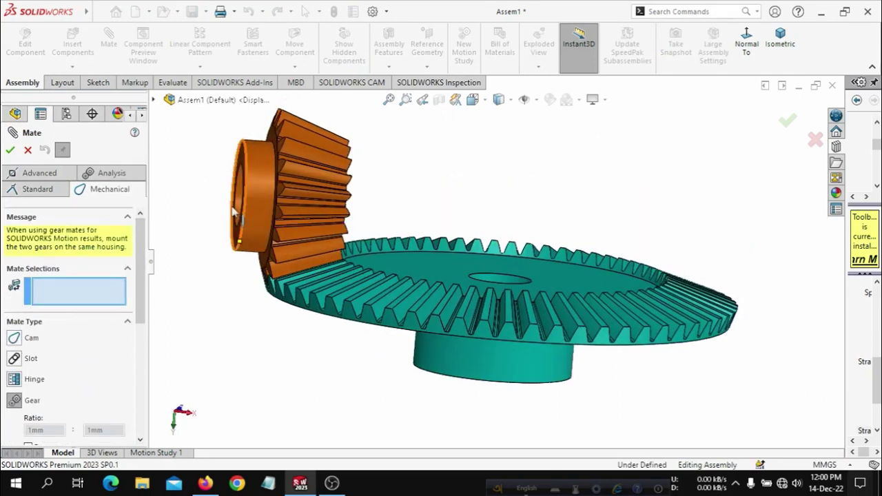
pyautogui.click(265, 198)
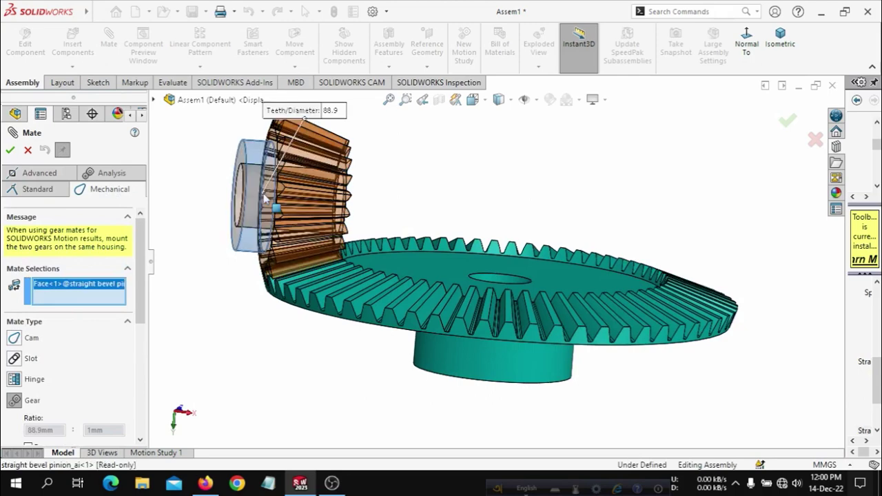
pyautogui.click(526, 367)
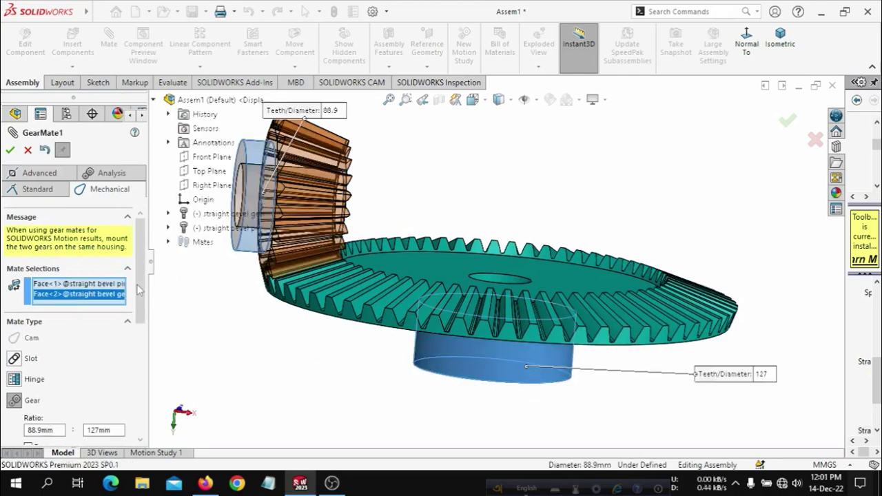
pyautogui.scroll(-3, 141, 289)
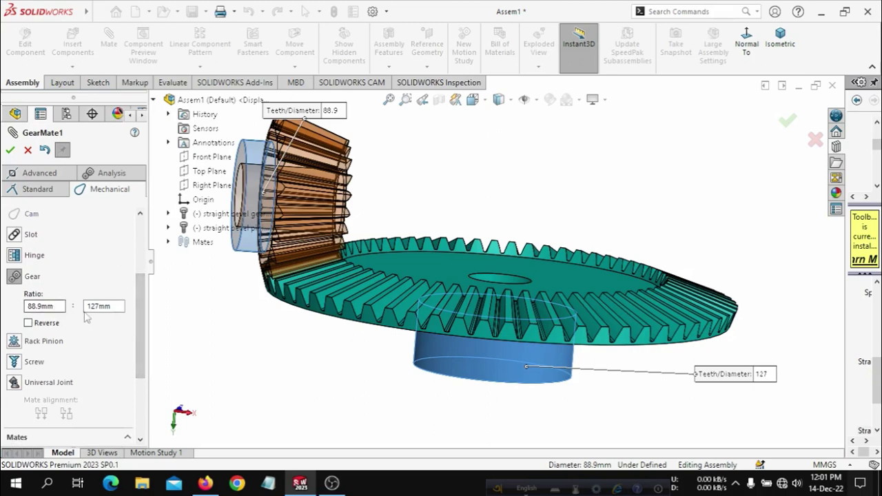
pyautogui.click(10, 150)
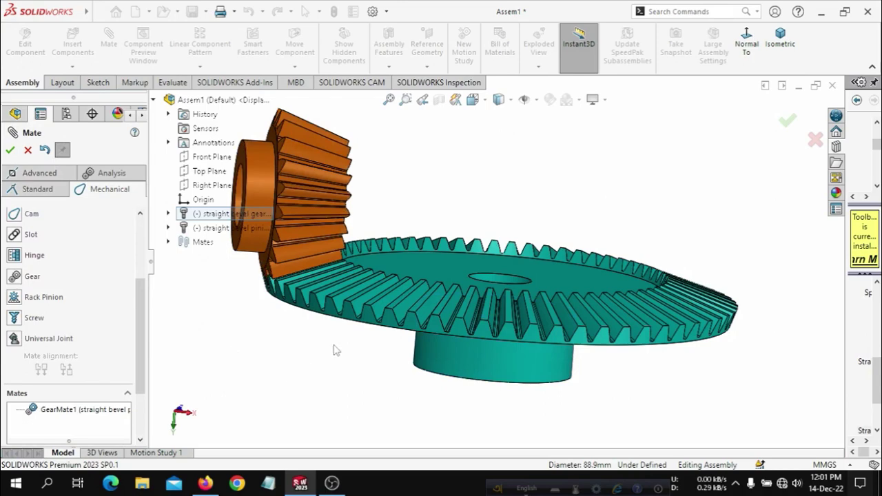
pyautogui.press('f')
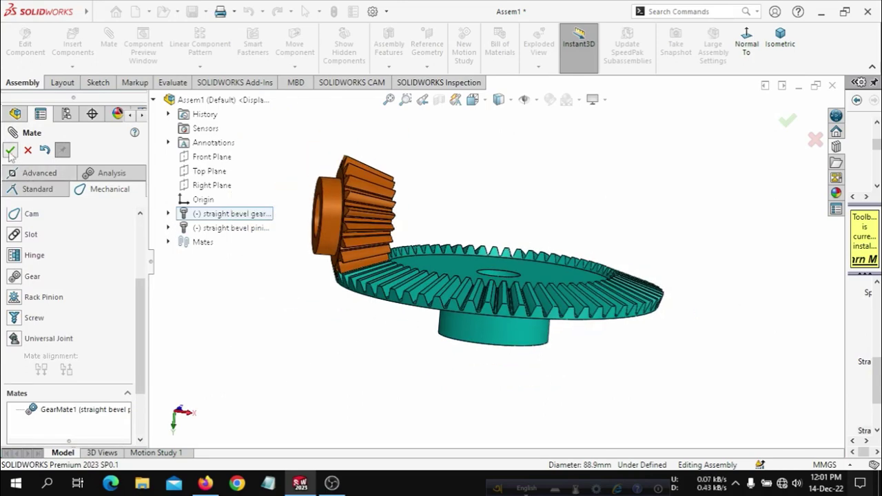
pyautogui.click(9, 150)
pyautogui.scroll(3, 427, 252)
# - Check the gears turn together, then open the Options dropdown on the top toolbar
pyautogui.scroll(-4, 520, 235)
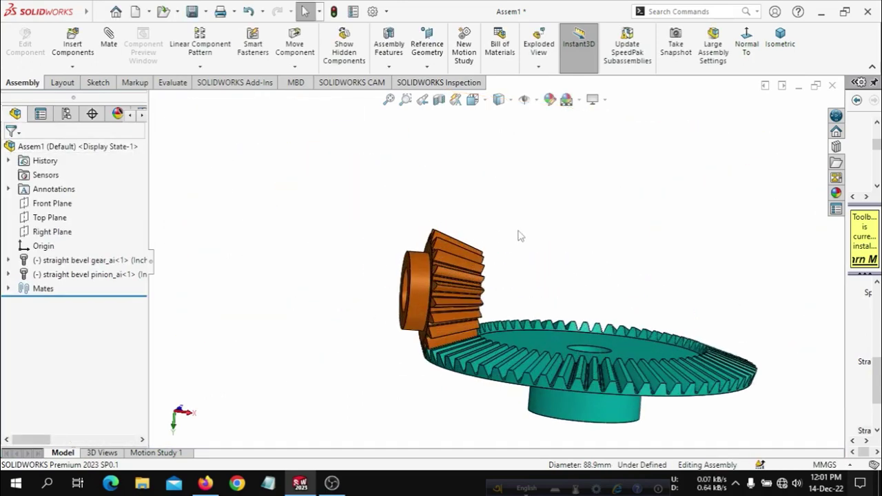
pyautogui.moveTo(520, 236); pyautogui.dragTo(367, 309, button='middle')
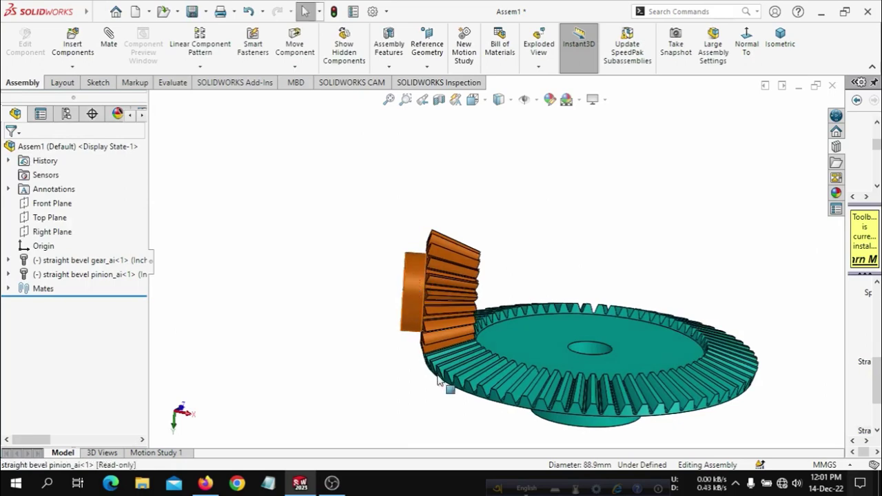
pyautogui.moveTo(438, 381)
pyautogui.mouseDown()
pyautogui.moveTo(335, 310)
pyautogui.moveTo(433, 197)
pyautogui.moveTo(679, 252)
pyautogui.moveTo(699, 403)
pyautogui.moveTo(531, 437)
pyautogui.moveTo(453, 370)
pyautogui.moveTo(452, 406)
pyautogui.moveTo(468, 429)
pyautogui.moveTo(688, 429)
pyautogui.moveTo(750, 413)
pyautogui.mouseUp()
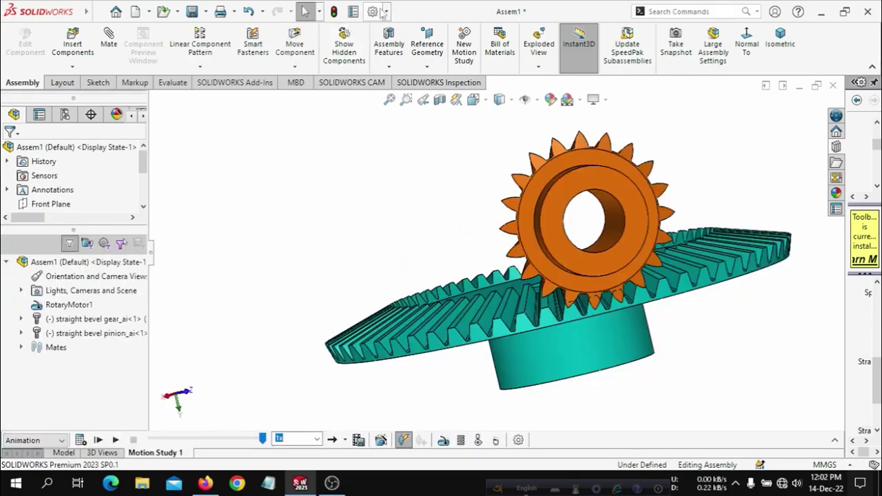
pyautogui.click(386, 13)
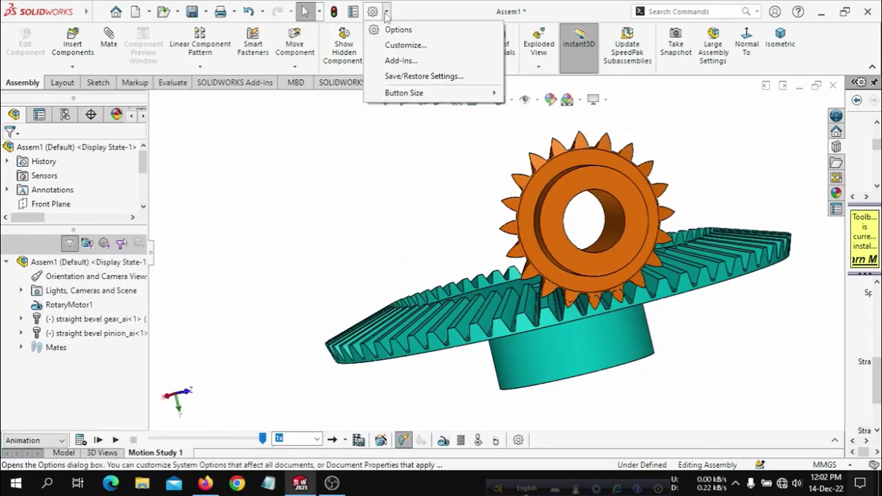
# - Enable the SOLIDWORKS Motion add-in in the Add-Ins list
pyautogui.click(402, 62)
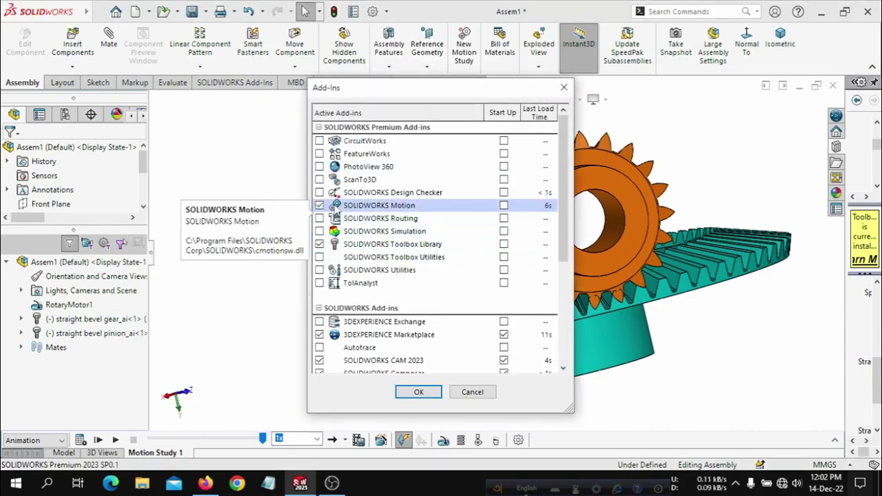
pyautogui.click(418, 391)
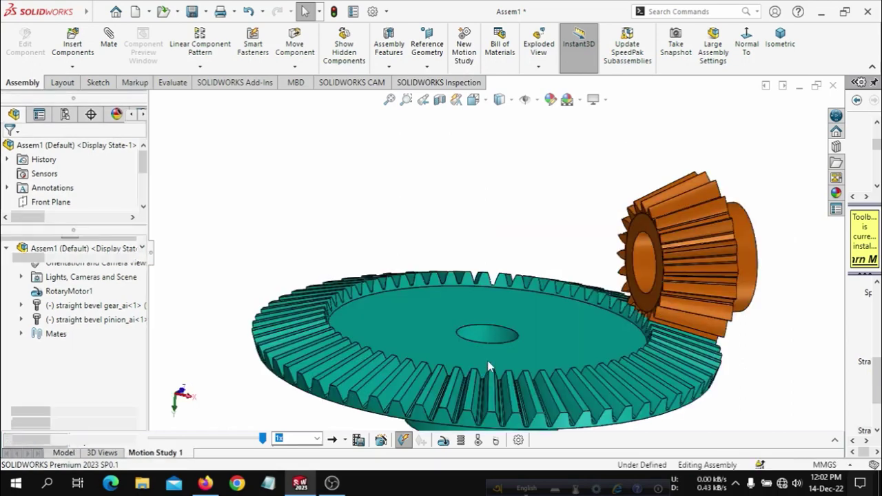
# - Expand the Motion Study 1 timeline and set its study type to Motion Analysis
pyautogui.scroll(2, 491, 363)
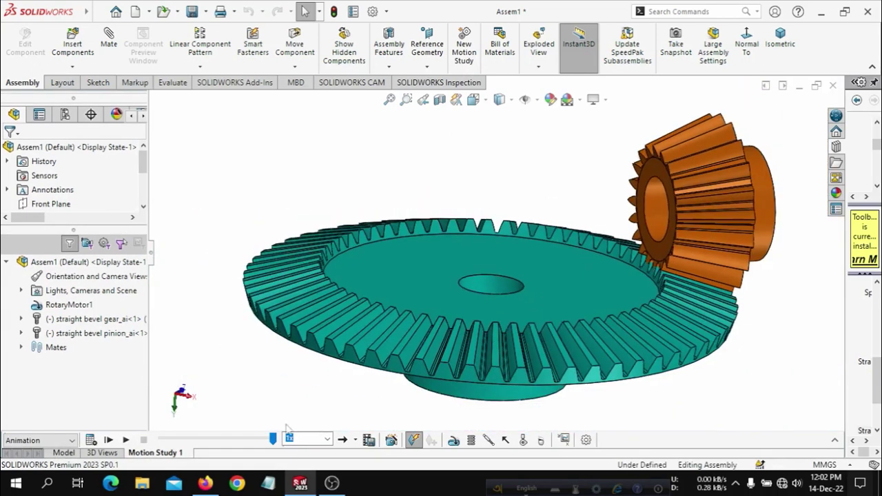
pyautogui.click(72, 440)
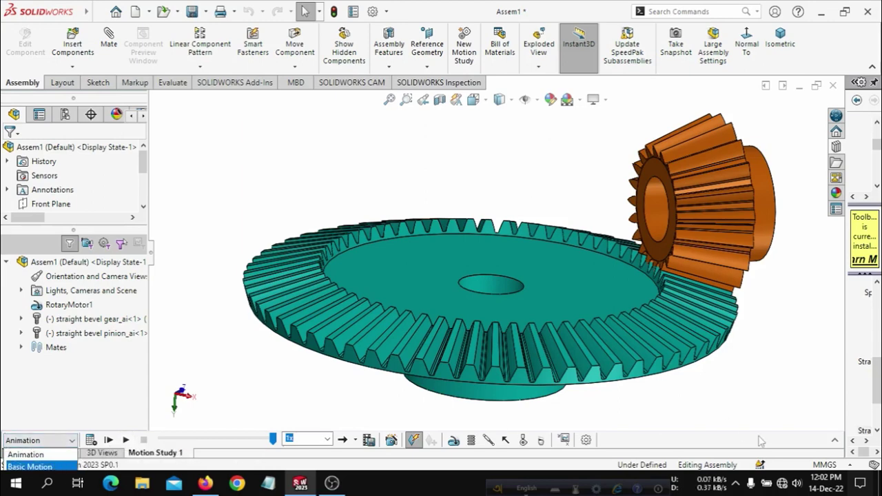
pyautogui.click(833, 441)
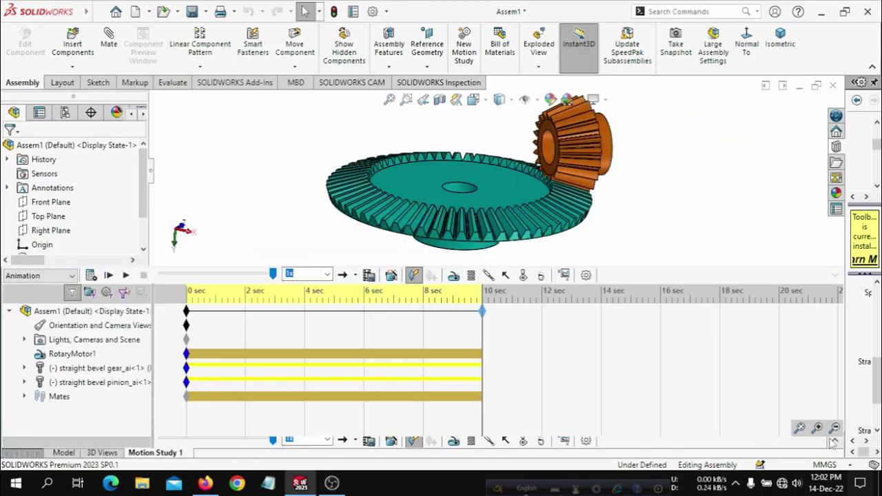
pyautogui.click(72, 275)
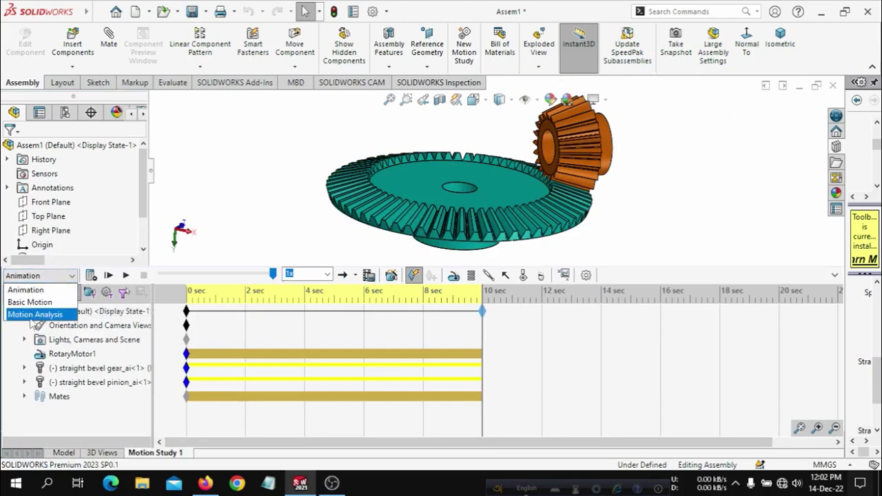
pyautogui.click(30, 315)
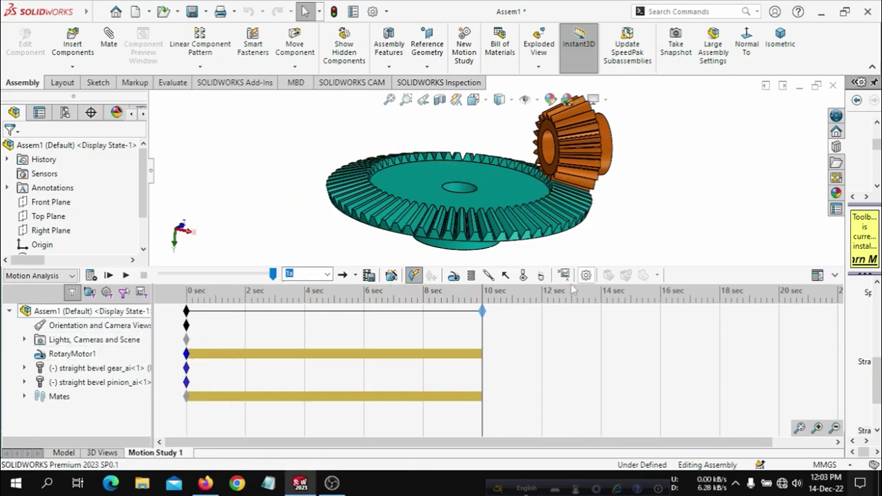
# - Add a solid body contact between the bevel pinion and the large bevel gear
pyautogui.click(525, 276)
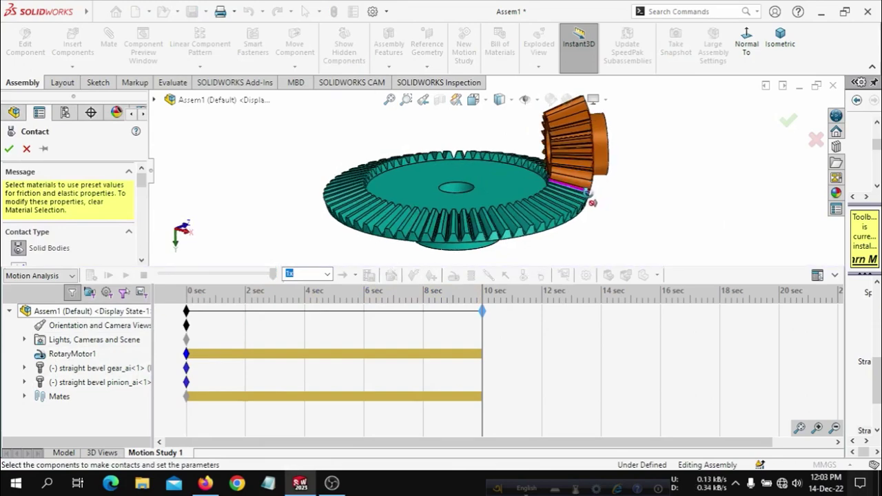
pyautogui.moveTo(143, 186); pyautogui.dragTo(145, 200)
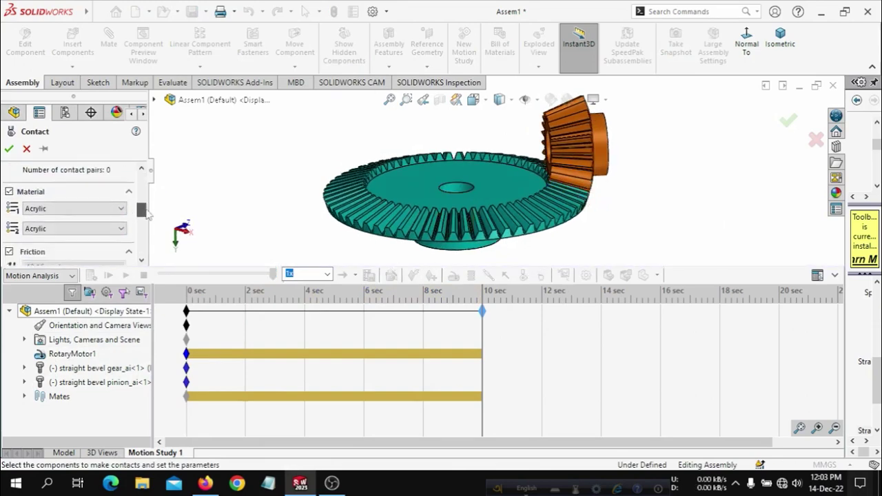
pyautogui.click(602, 156)
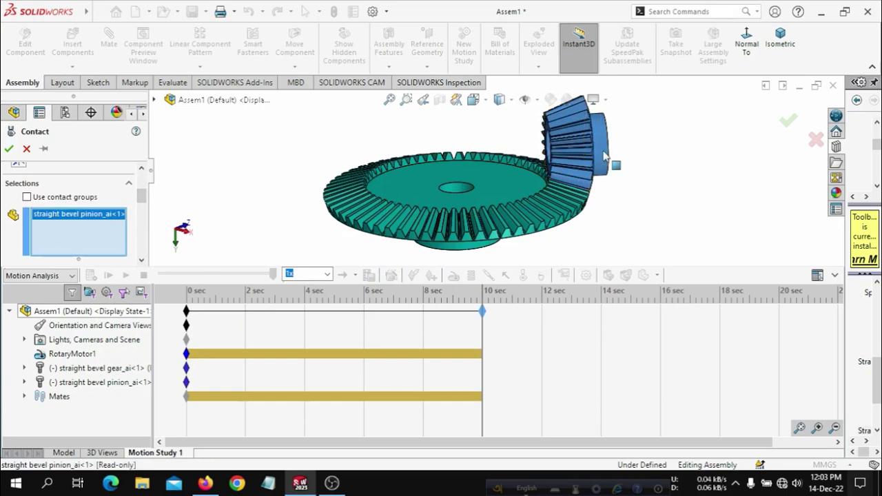
pyautogui.click(547, 209)
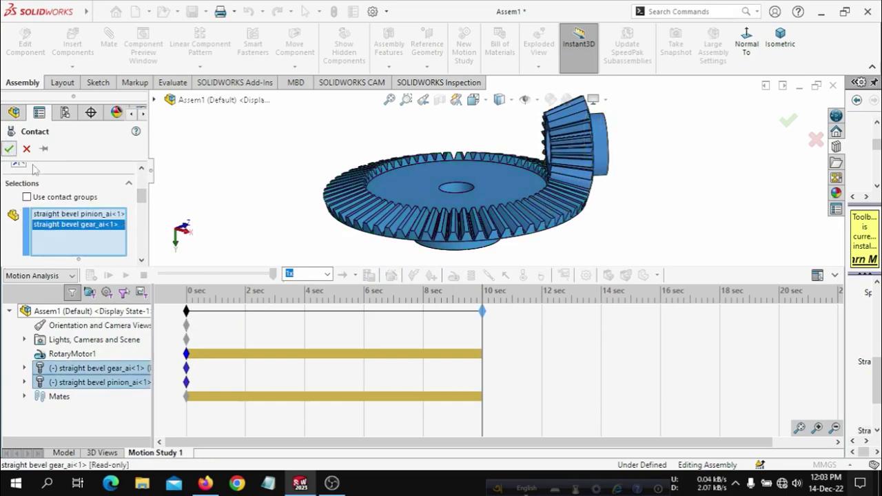
pyautogui.press('Return')
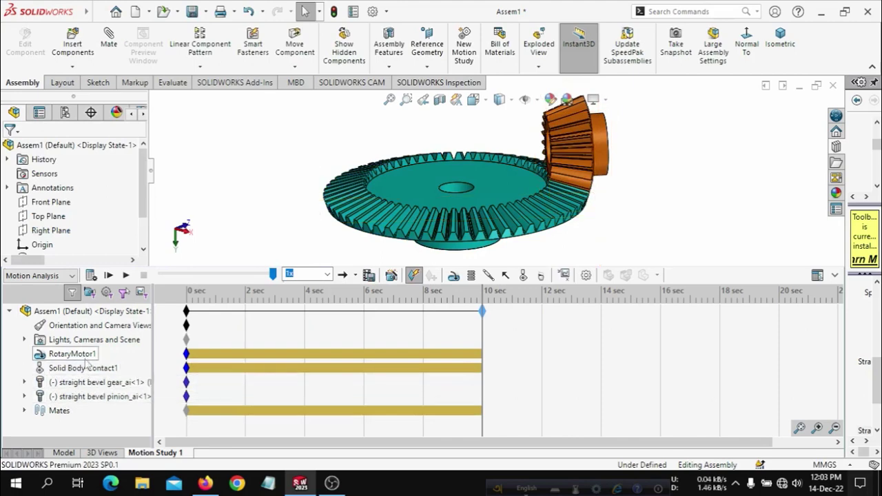
# - Set RotaryMotor1 to a constant speed of 15 RPM and calculate the motion study
pyautogui.click(73, 354)
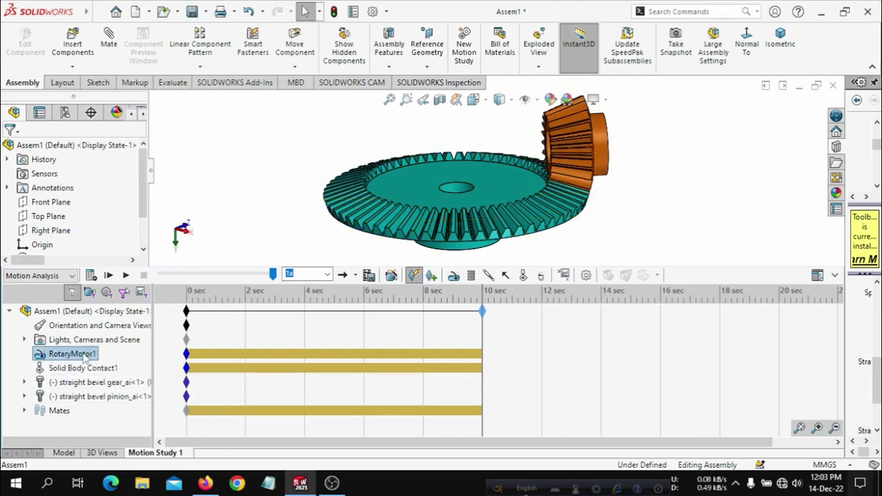
pyautogui.rightClick(85, 356)
pyautogui.click(124, 199)
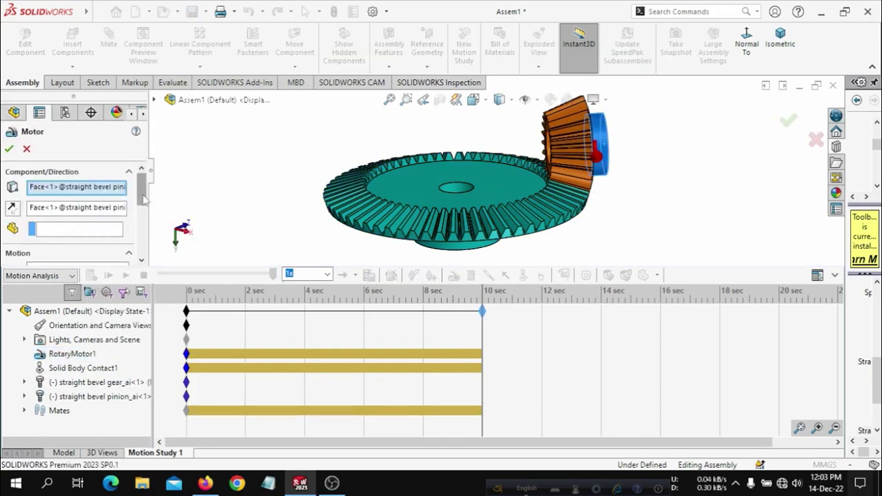
pyautogui.moveTo(143, 199); pyautogui.dragTo(144, 213)
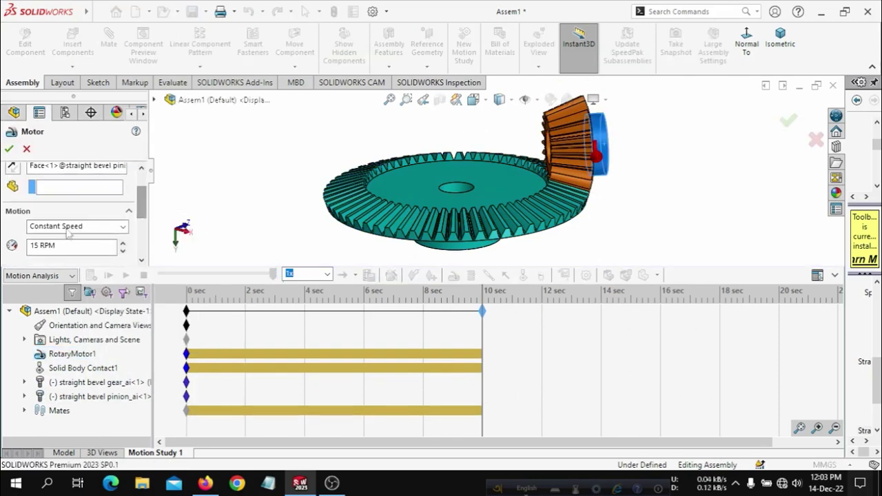
pyautogui.click(9, 150)
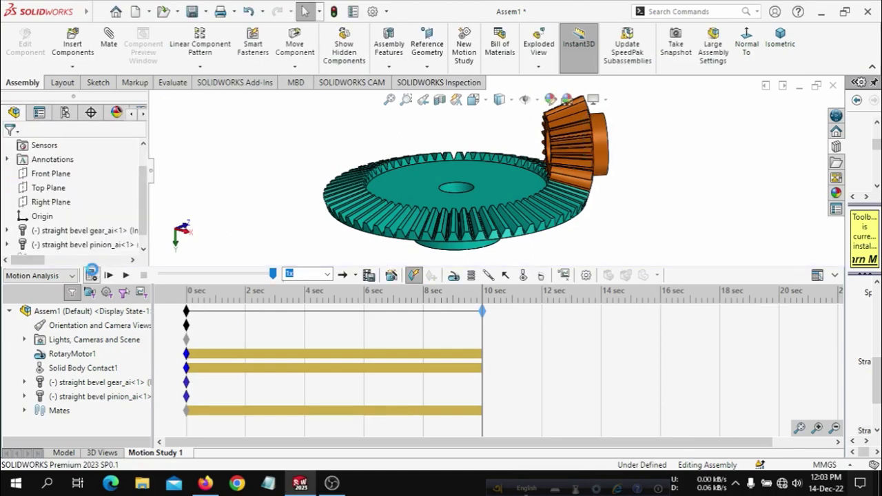
pyautogui.click(92, 274)
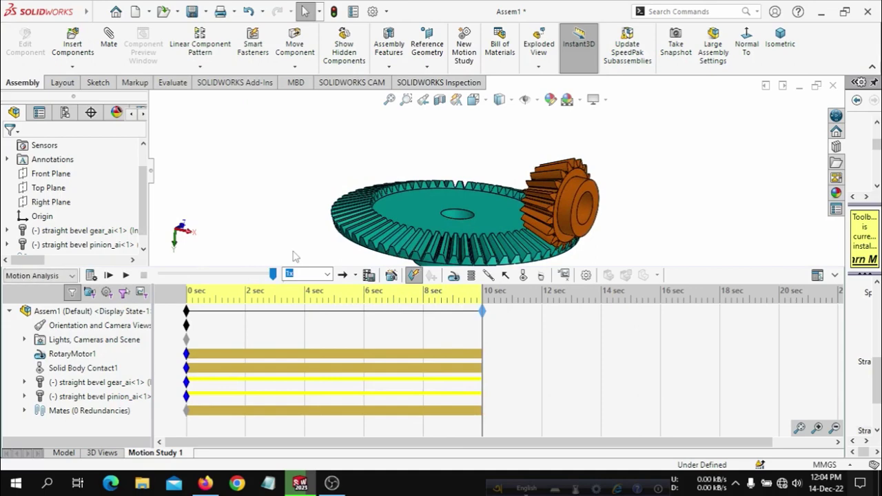
# - Collapse the timeline and play the motion twice, orbiting to watch the pinion drive the bevel gear
pyautogui.click(835, 276)
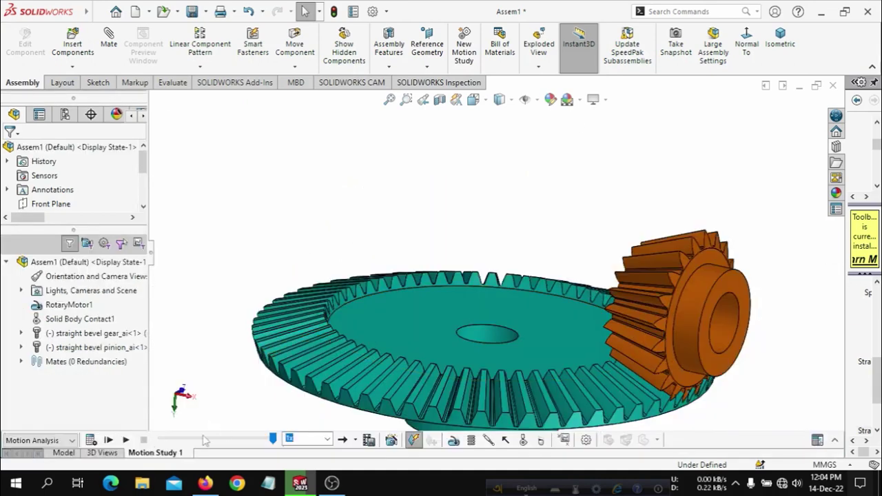
pyautogui.click(109, 441)
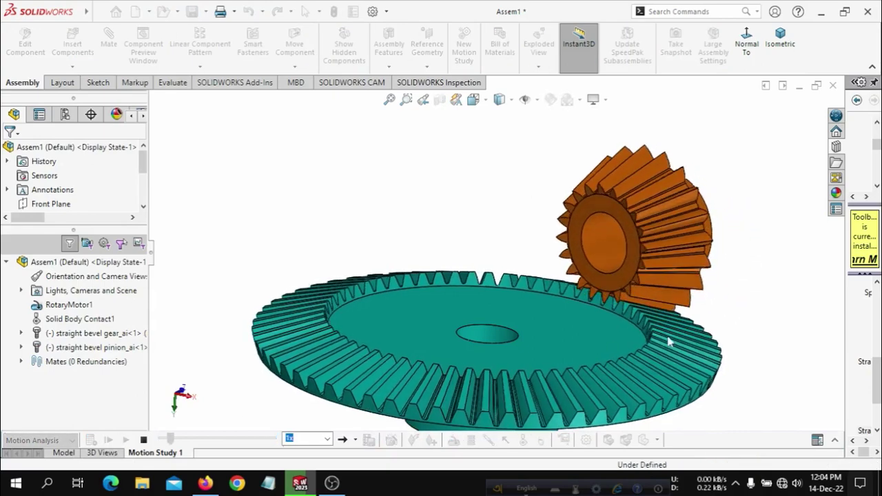
pyautogui.moveTo(469, 331)
pyautogui.mouseDown(button='middle')
pyautogui.moveTo(507, 368)
pyautogui.moveTo(840, 302)
pyautogui.moveTo(716, 273)
pyautogui.moveTo(634, 310)
pyautogui.mouseUp(button='middle')
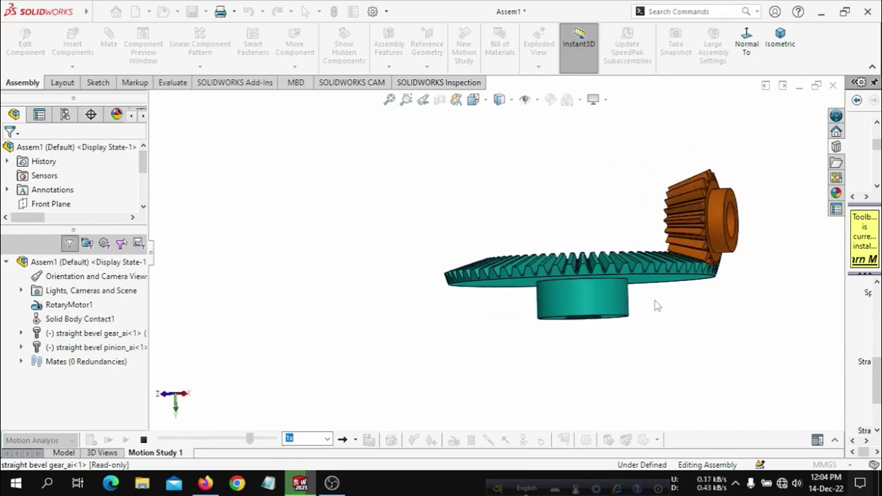
pyautogui.moveTo(661, 311); pyautogui.dragTo(694, 352, button='middle')
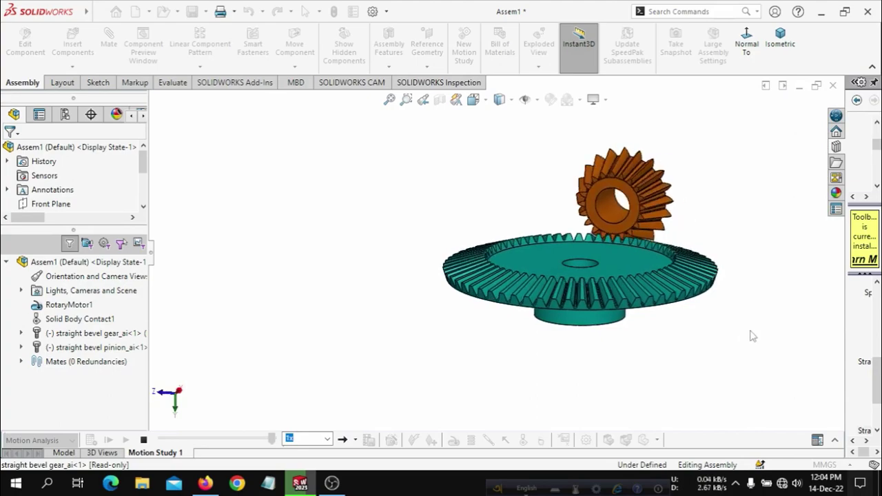
pyautogui.click(126, 439)
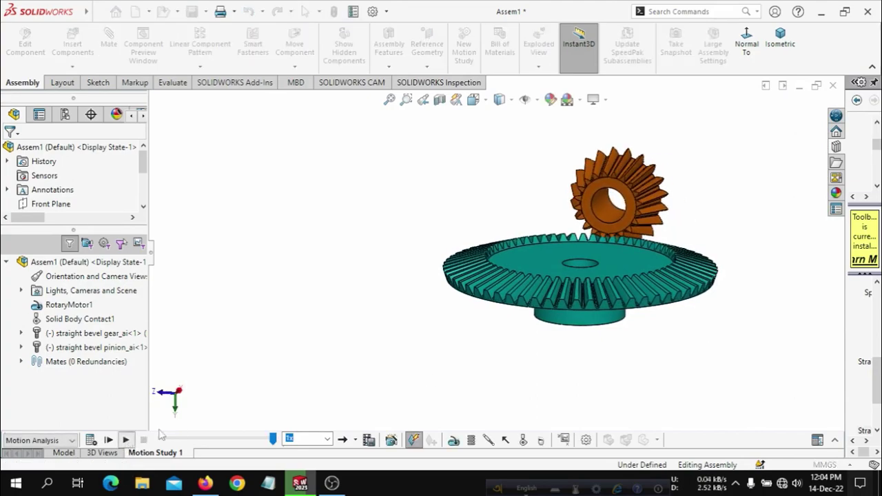